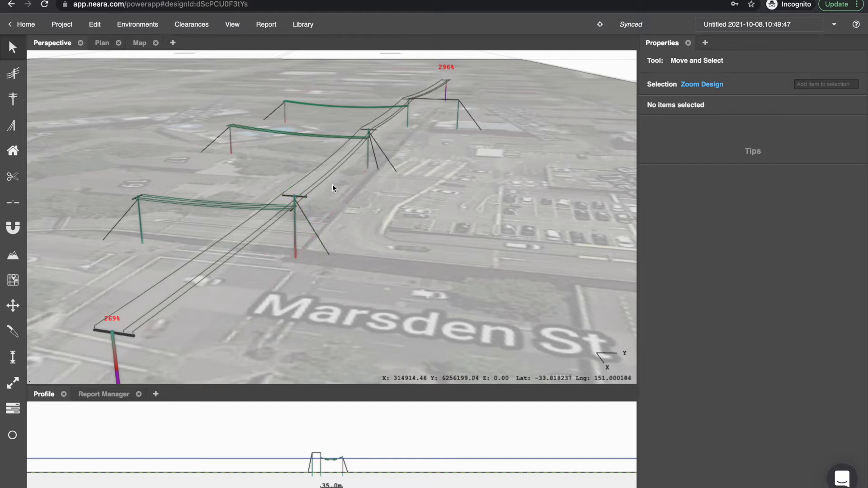
Inspect the pole line along the street, including its side spans, ground stays and the stub pole beside Pole5.
{"action": "left_click_drag", "start_coordinate": [397, 164], "coordinate": [333, 220]}
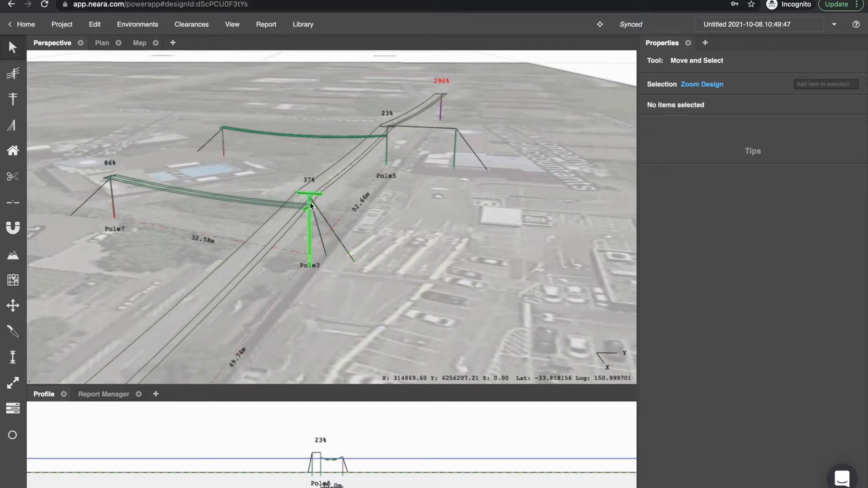
{"action": "left_click_drag", "start_coordinate": [413, 186], "coordinate": [267, 329]}
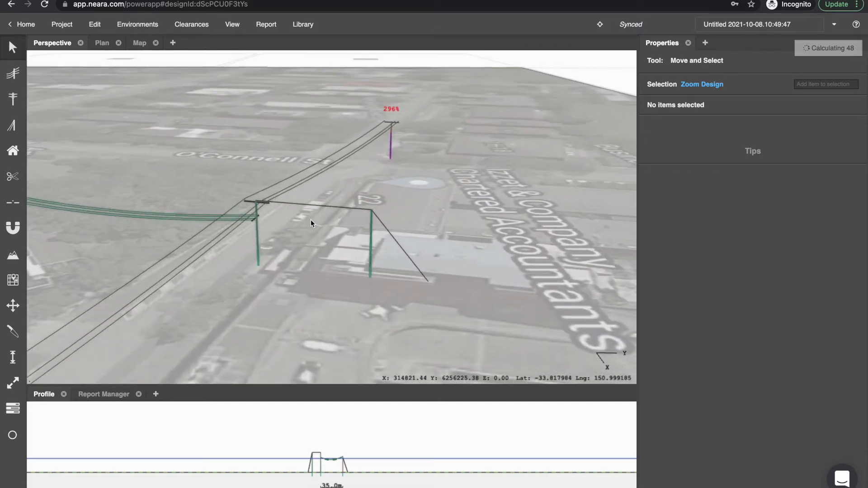
{"action": "scroll", "coordinate": [311, 219], "scroll_direction": "up", "scroll_amount": 5}
{"action": "right_click_drag", "start_coordinate": [330, 275], "coordinate": [324, 232]}
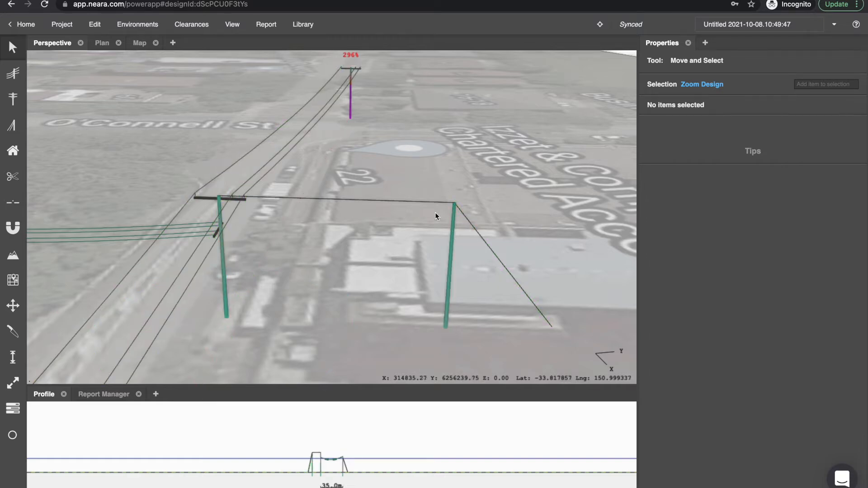
{"action": "scroll", "coordinate": [448, 223], "scroll_direction": "down", "scroll_amount": 5}
{"action": "left_click_drag", "start_coordinate": [442, 143], "coordinate": [428, 87]}
{"action": "left_click_drag", "start_coordinate": [421, 195], "coordinate": [340, 195]}
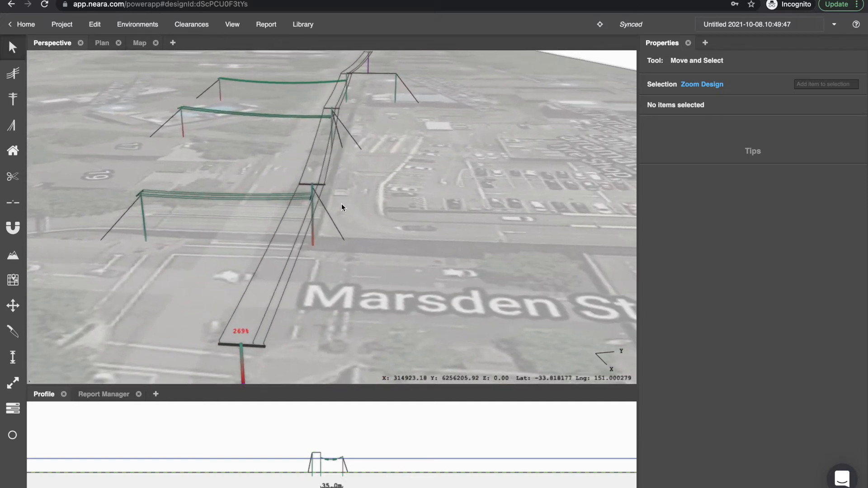
Delete the ground stays at Pole2 and Pole3, and remove the stub pole beside Pole5 with its stay and span.
{"action": "left_click", "coordinate": [332, 218]}
{"action": "key", "text": "Delete"}
{"action": "left_click", "coordinate": [396, 96]}
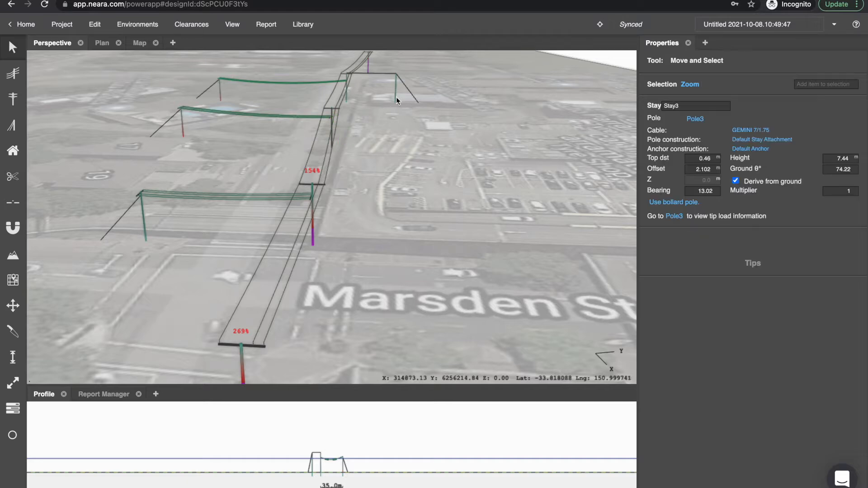
{"action": "key", "text": "Delete"}
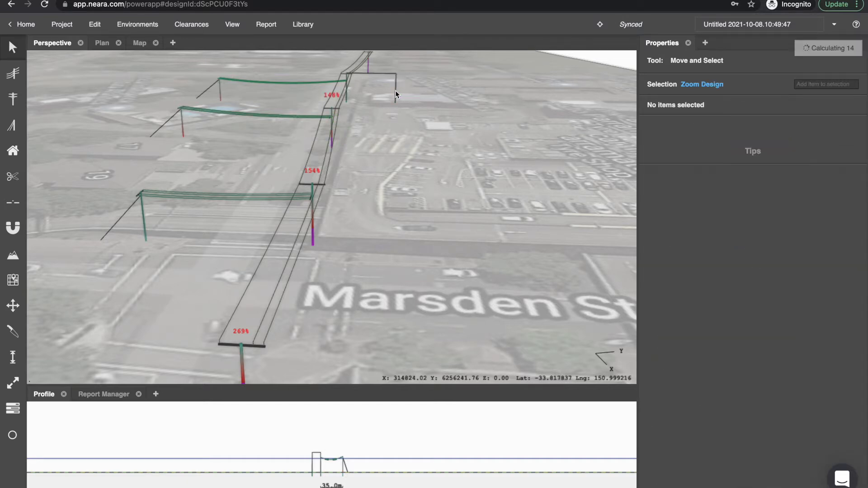
{"action": "left_click", "coordinate": [366, 92]}
{"action": "key", "text": "Delete"}
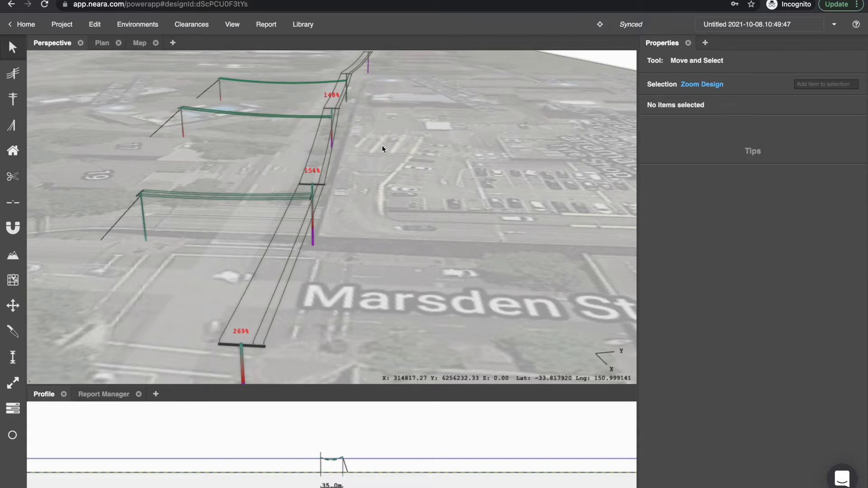
Check the general colouring option in the view settings and keep it on Utilization.
{"action": "scroll", "coordinate": [384, 178], "scroll_direction": "down", "scroll_amount": 5}
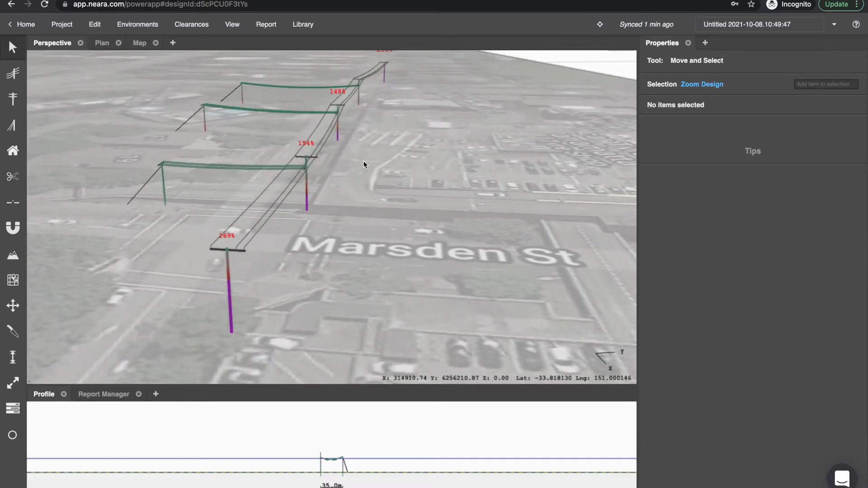
{"action": "left_click", "coordinate": [232, 24]}
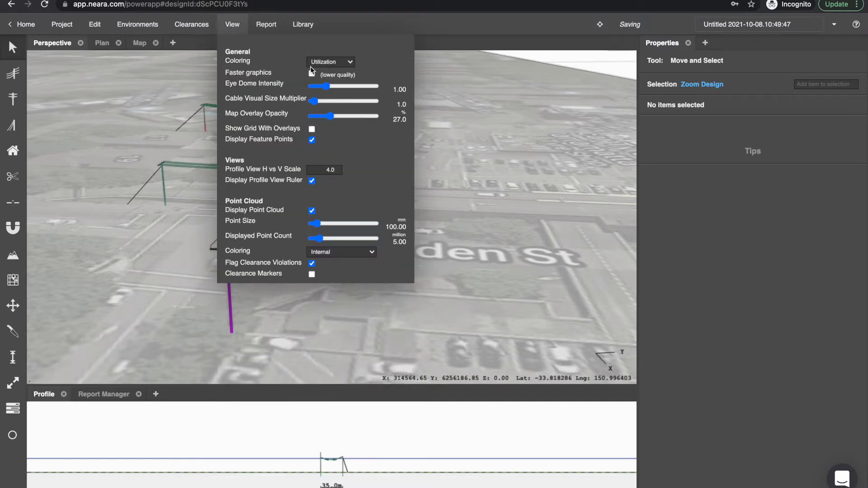
{"action": "left_click", "coordinate": [317, 61]}
{"action": "left_click", "coordinate": [314, 61]}
{"action": "left_click", "coordinate": [456, 113]}
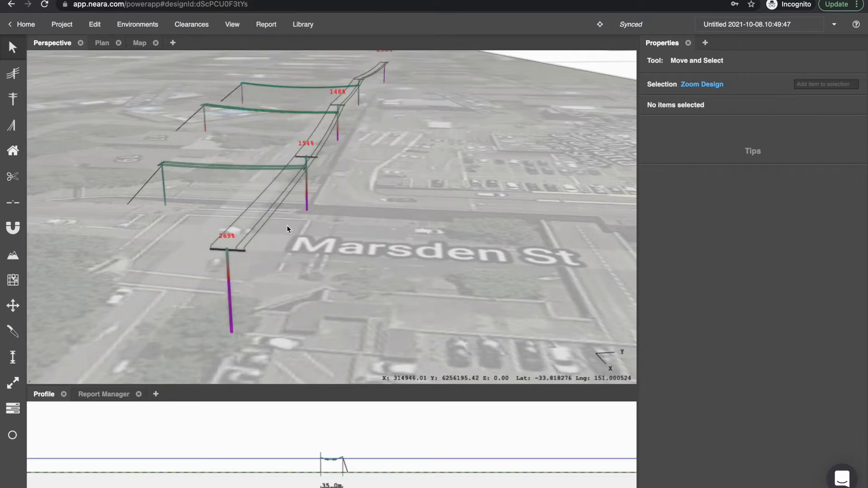
Examine the utilization colouring and percentage label on Pole1 at the near end of the line.
{"action": "scroll", "coordinate": [286, 249], "scroll_direction": "down", "scroll_amount": 2}
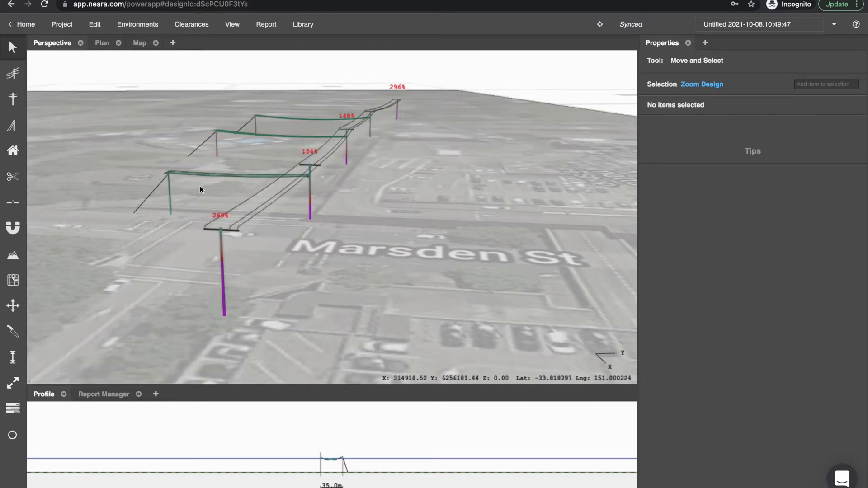
{"action": "scroll", "coordinate": [232, 234], "scroll_direction": "up", "scroll_amount": 3}
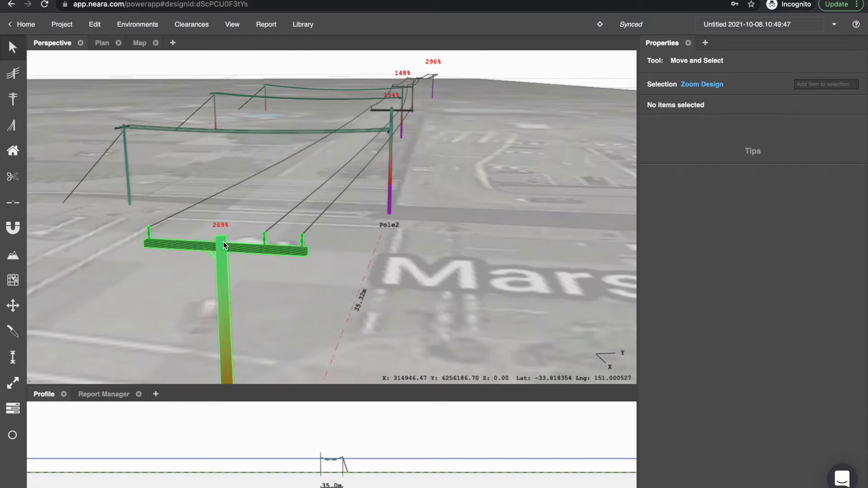
{"action": "mouse_move", "coordinate": [236, 237]}
{"action": "middle_mouse_down"}
{"action": "mouse_move", "coordinate": [242, 230]}
{"action": "mouse_move", "coordinate": [234, 240]}
{"action": "middle_mouse_up"}
{"action": "scroll", "coordinate": [234, 241], "scroll_direction": "down", "scroll_amount": 4}
{"action": "left_click_drag", "start_coordinate": [250, 284], "coordinate": [272, 218]}
{"action": "scroll", "coordinate": [258, 252], "scroll_direction": "up", "scroll_amount": 2}
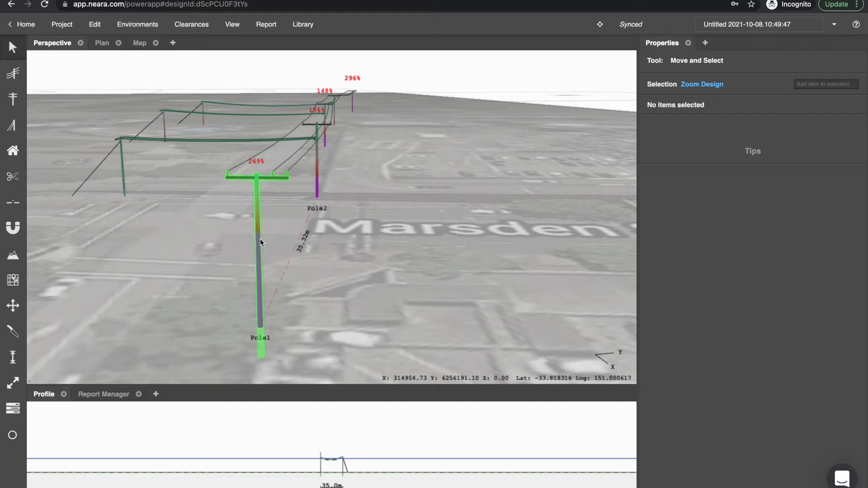
{"action": "mouse_move", "coordinate": [256, 243]}
{"action": "middle_mouse_down"}
{"action": "mouse_move", "coordinate": [246, 239]}
{"action": "mouse_move", "coordinate": [245, 249]}
{"action": "middle_mouse_up"}
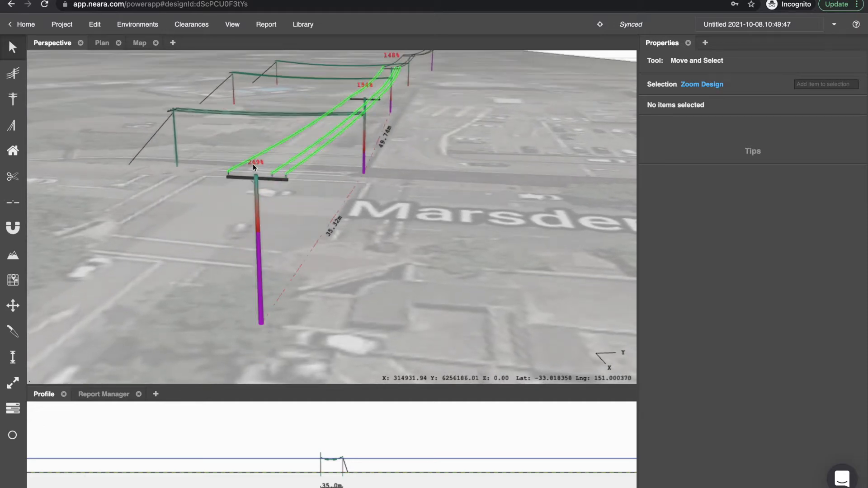
{"action": "middle_click_drag", "start_coordinate": [260, 171], "coordinate": [271, 177]}
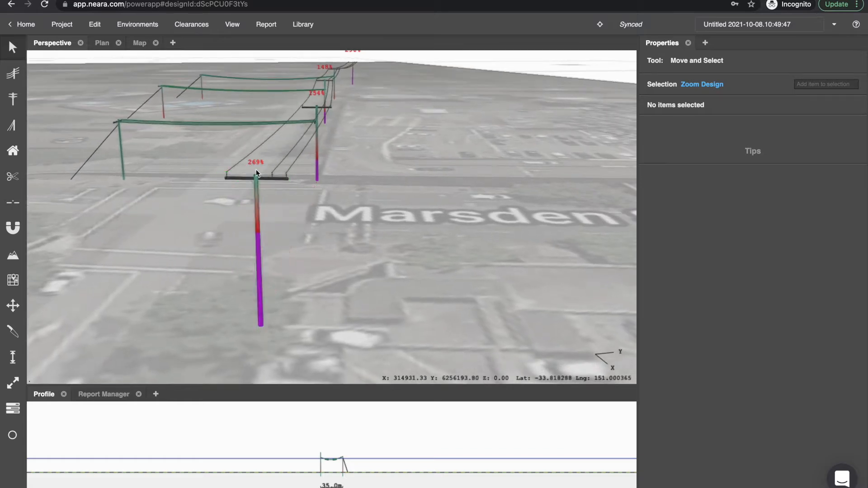
{"action": "middle_click_drag", "start_coordinate": [253, 177], "coordinate": [270, 188]}
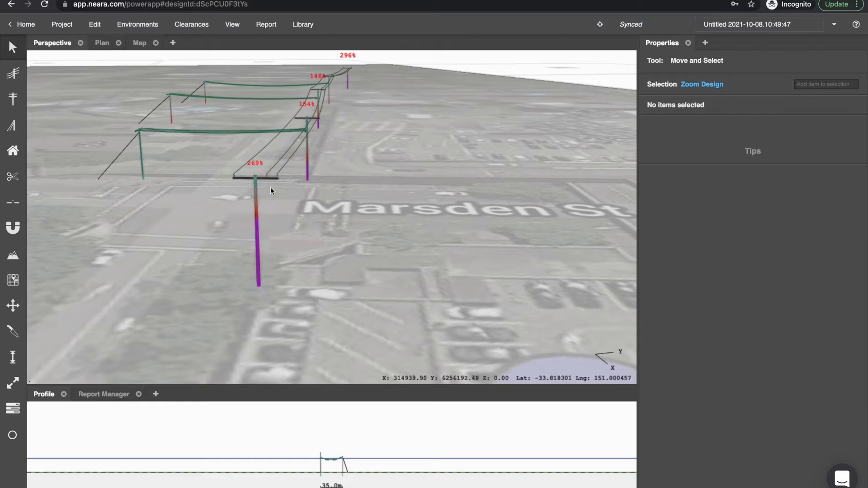
Review the structural load case results for Pole1, such as Uplift, Snow & Ice and Max wind.
{"action": "left_click", "coordinate": [259, 218]}
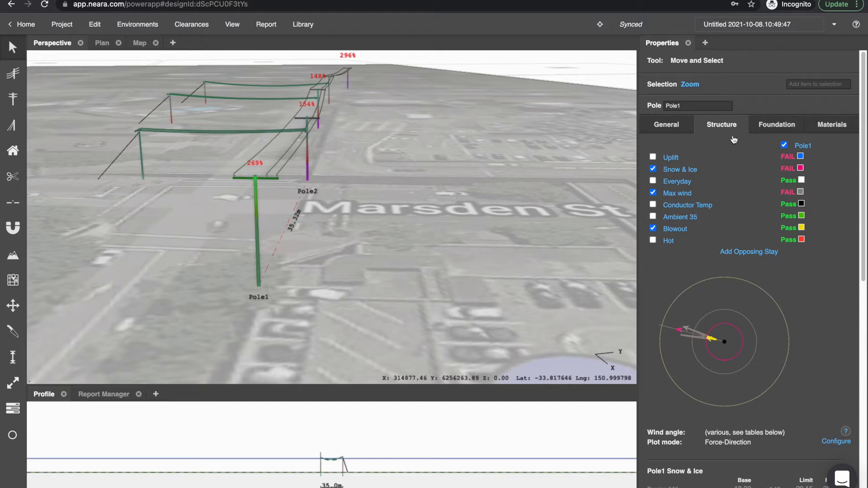
{"action": "left_click_drag", "start_coordinate": [698, 194], "coordinate": [649, 154]}
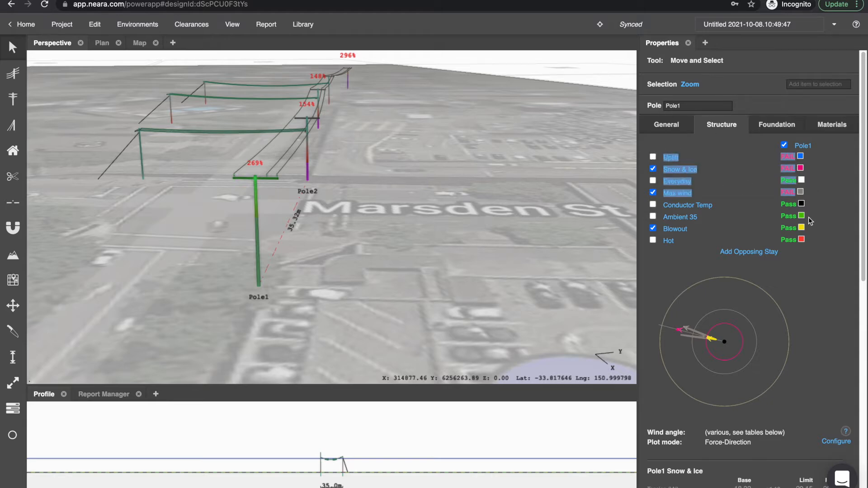
{"action": "left_click", "coordinate": [818, 206]}
{"action": "left_click_drag", "start_coordinate": [813, 194], "coordinate": [764, 157]}
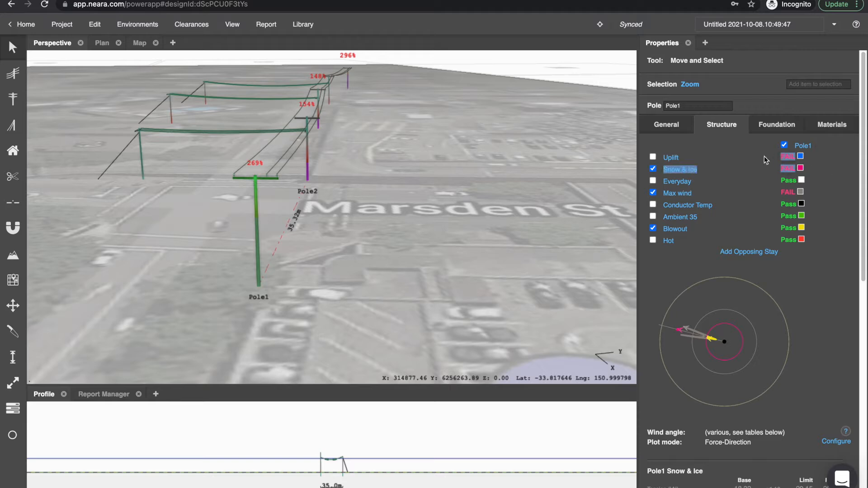
{"action": "left_click", "coordinate": [491, 226]}
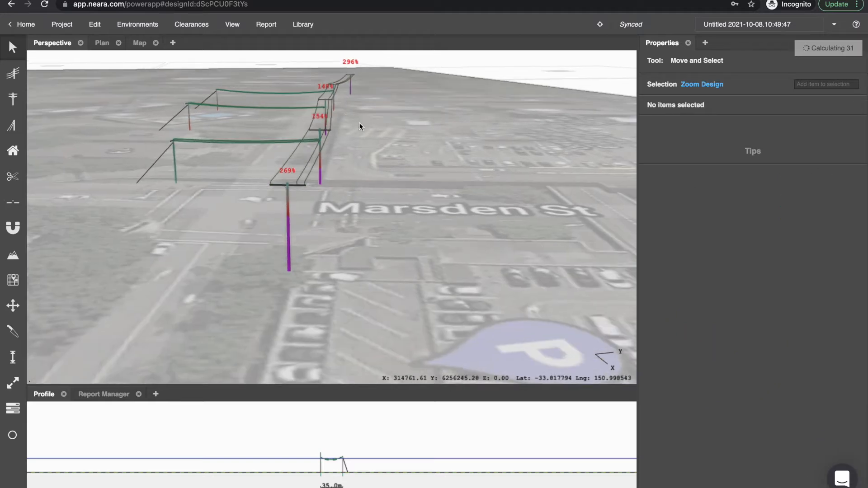
Shift Pole1 slightly so that its span to Pole2 is about 35.14 m.
{"action": "scroll", "coordinate": [351, 97], "scroll_direction": "up", "scroll_amount": 3}
{"action": "scroll", "coordinate": [340, 188], "scroll_direction": "down", "scroll_amount": 2}
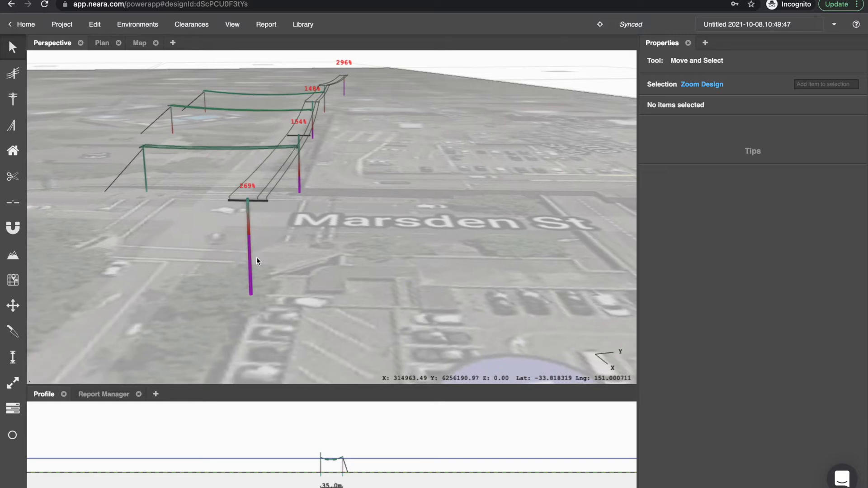
{"action": "left_click", "coordinate": [258, 261]}
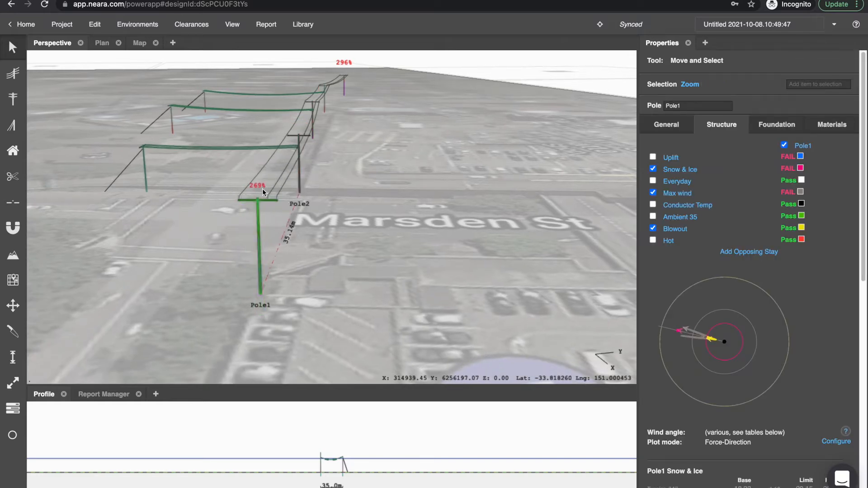
{"action": "scroll", "coordinate": [319, 188], "scroll_direction": "up", "scroll_amount": 2}
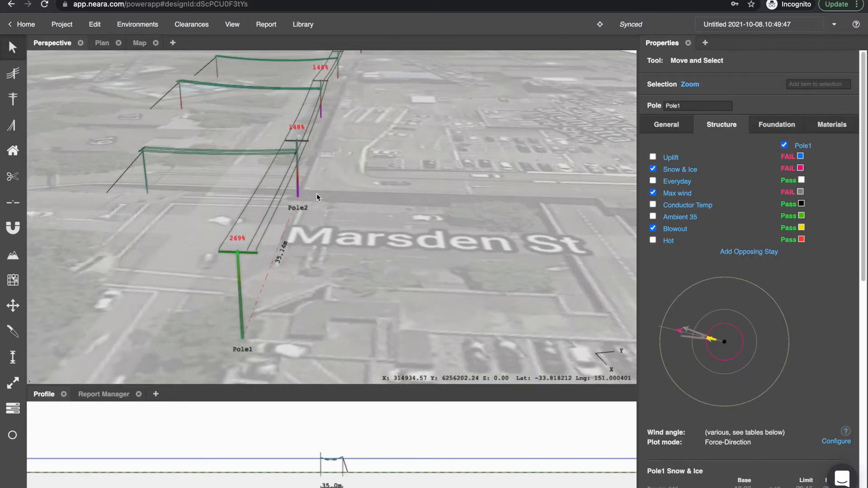
Select Pole2 and review its structural load case results.
{"action": "middle_click_drag", "start_coordinate": [306, 197], "coordinate": [292, 242]}
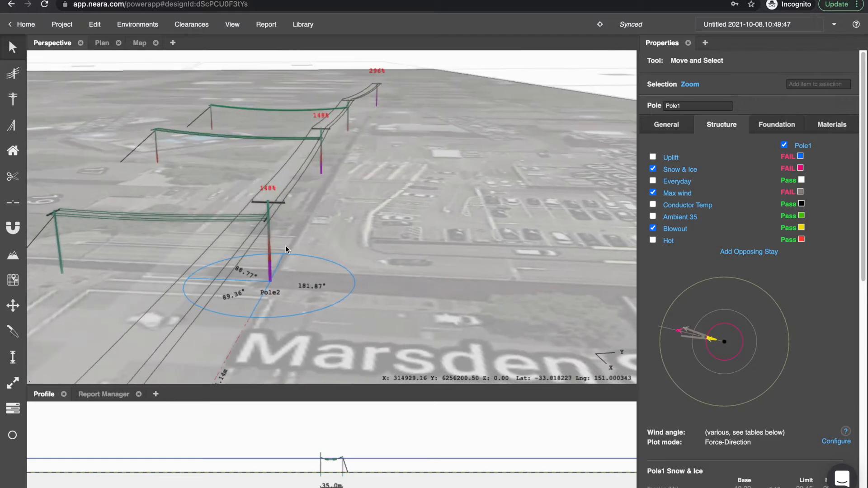
{"action": "scroll", "coordinate": [286, 246], "scroll_direction": "down", "scroll_amount": 5}
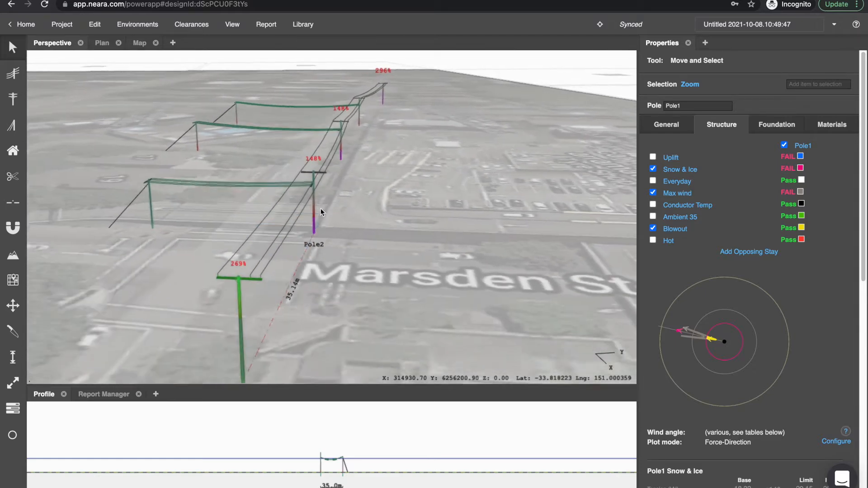
{"action": "left_click", "coordinate": [313, 215]}
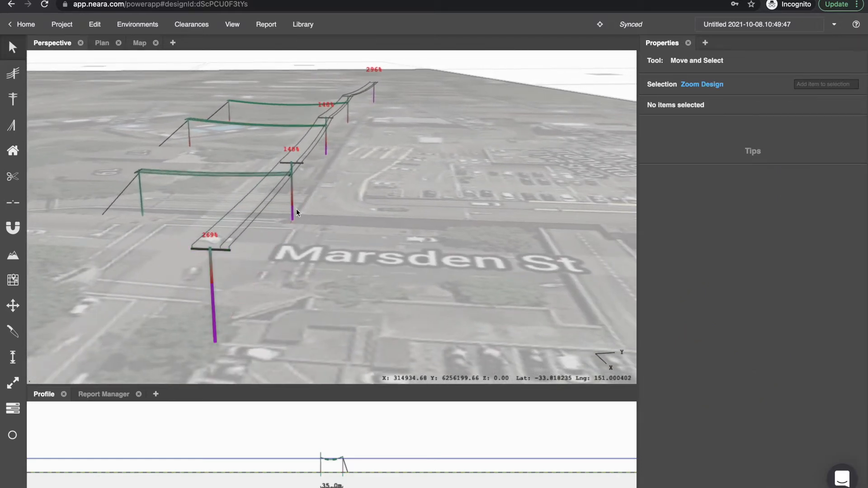
{"action": "left_click", "coordinate": [293, 208]}
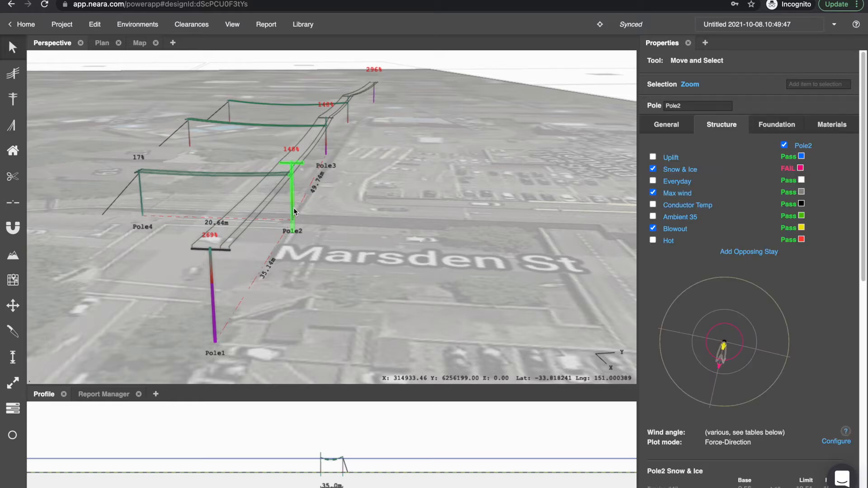
{"action": "left_click_drag", "start_coordinate": [762, 255], "coordinate": [712, 128]}
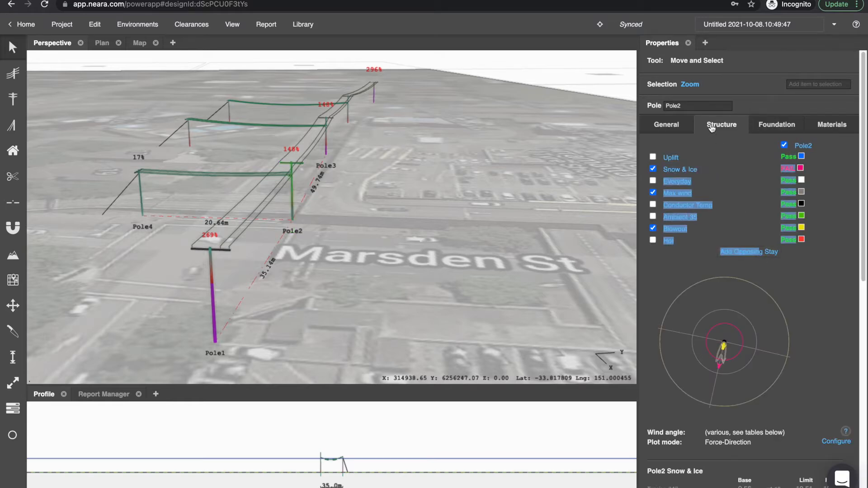
Add an opposing stay to Pole2 and check its direction from above.
{"action": "left_click", "coordinate": [740, 252]}
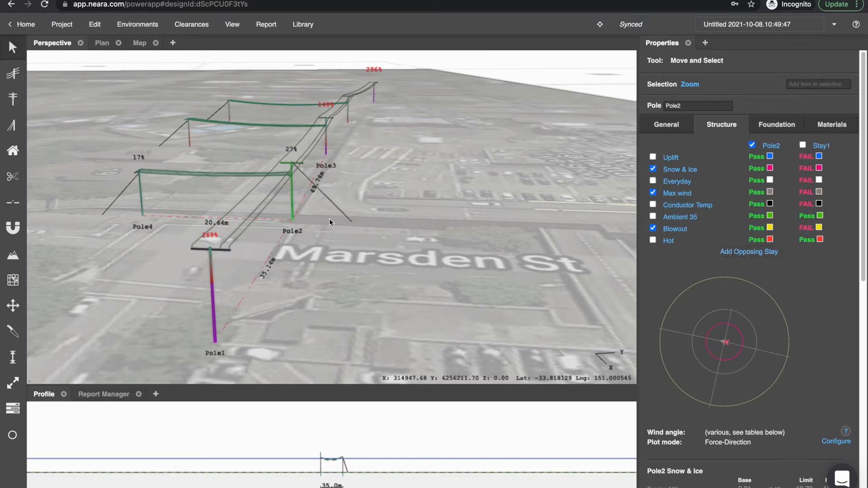
{"action": "scroll", "coordinate": [324, 210], "scroll_direction": "up", "scroll_amount": 3}
{"action": "middle_click_drag", "start_coordinate": [326, 215], "coordinate": [344, 247]}
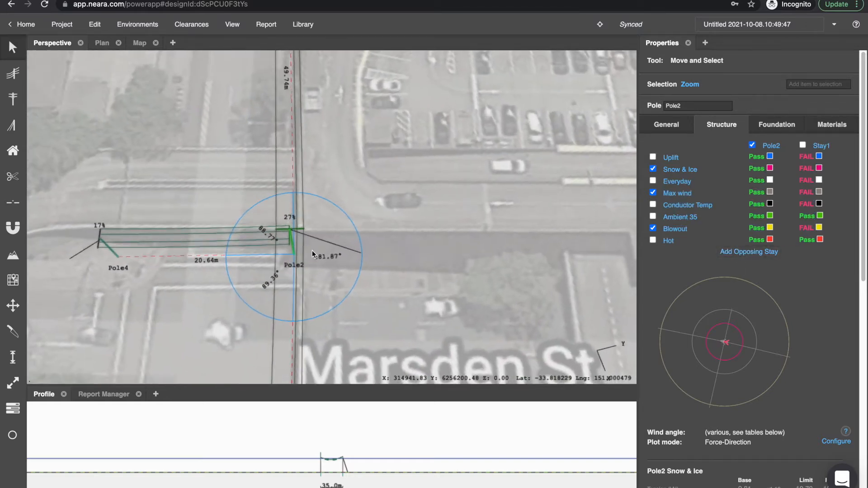
{"action": "middle_click_drag", "start_coordinate": [342, 243], "coordinate": [332, 127]}
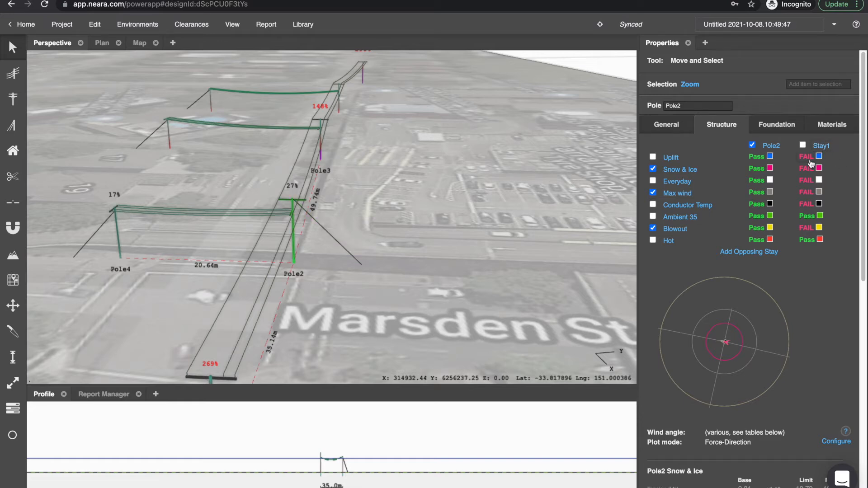
Change the cable of Pole2's new stay to STEEL 19/2.00 from the conductor library.
{"action": "left_click", "coordinate": [820, 146]}
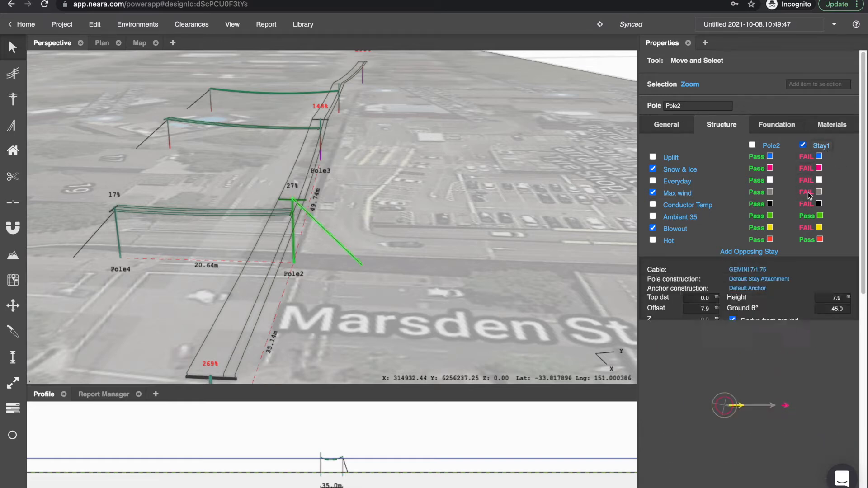
{"action": "left_click", "coordinate": [747, 270]}
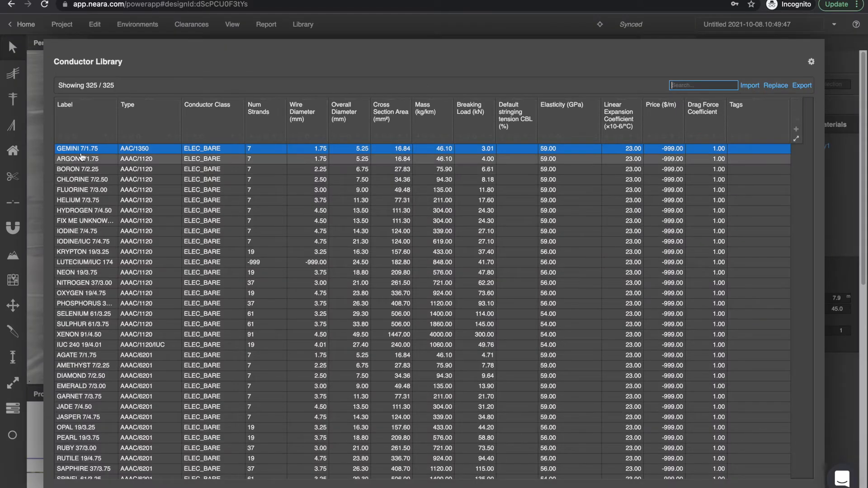
{"action": "left_click", "coordinate": [227, 152]}
{"action": "type", "text": "steel"}
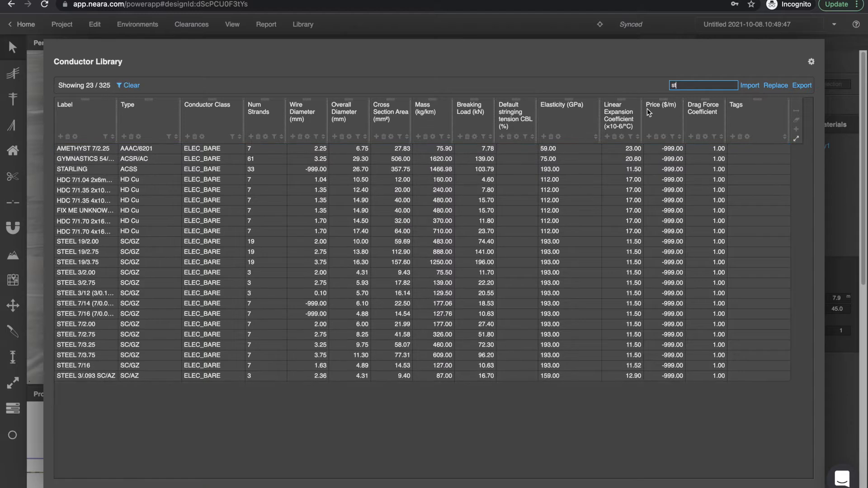
{"action": "double_click", "coordinate": [93, 150]}
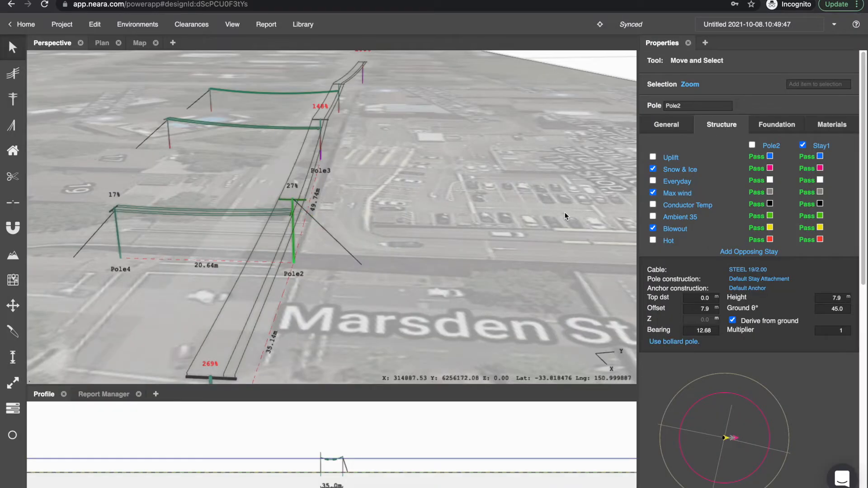
Reopen the conductor library for Pole2's stay, filter it by steel and choose STEEL 19/2.00 again.
{"action": "left_click", "coordinate": [757, 272]}
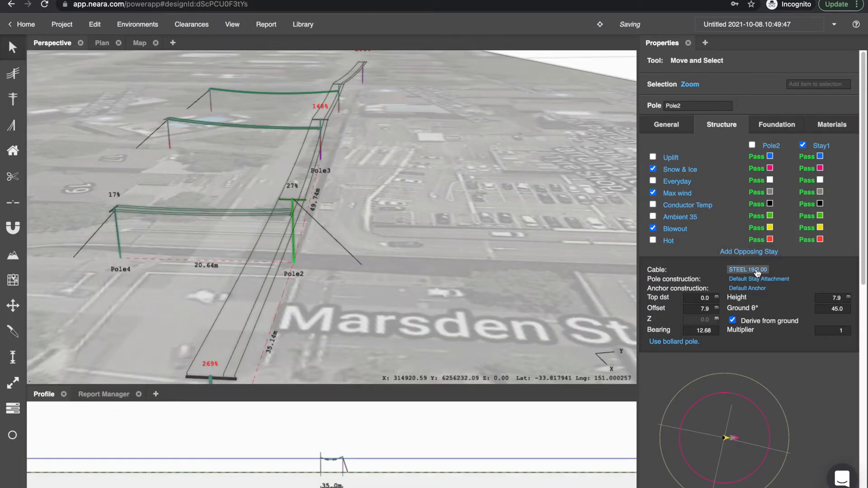
{"action": "left_click", "coordinate": [851, 303]}
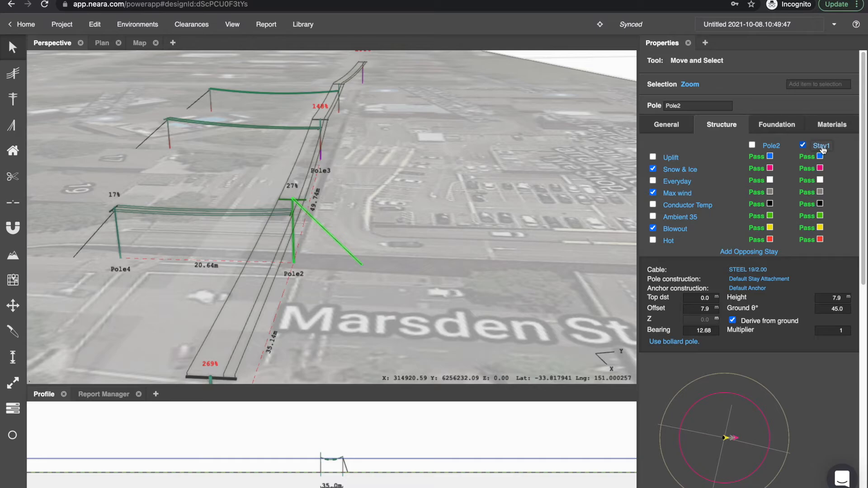
{"action": "left_click", "coordinate": [748, 270]}
{"action": "type", "text": "steel"}
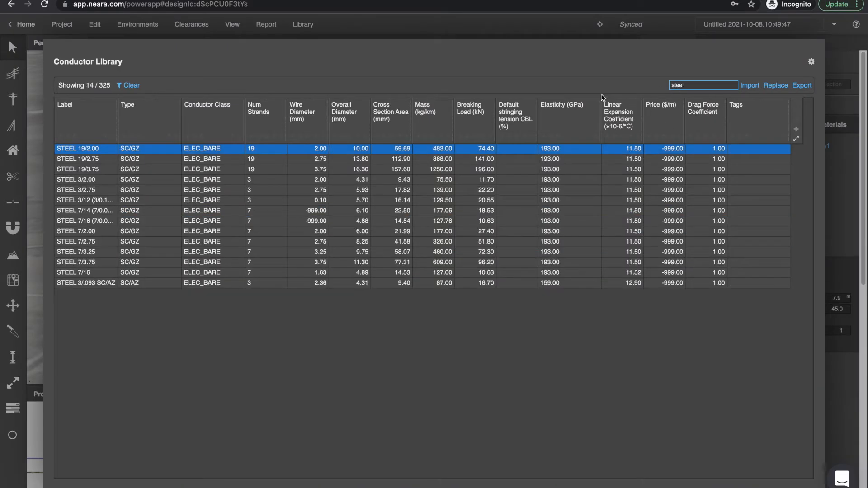
{"action": "double_click", "coordinate": [189, 148]}
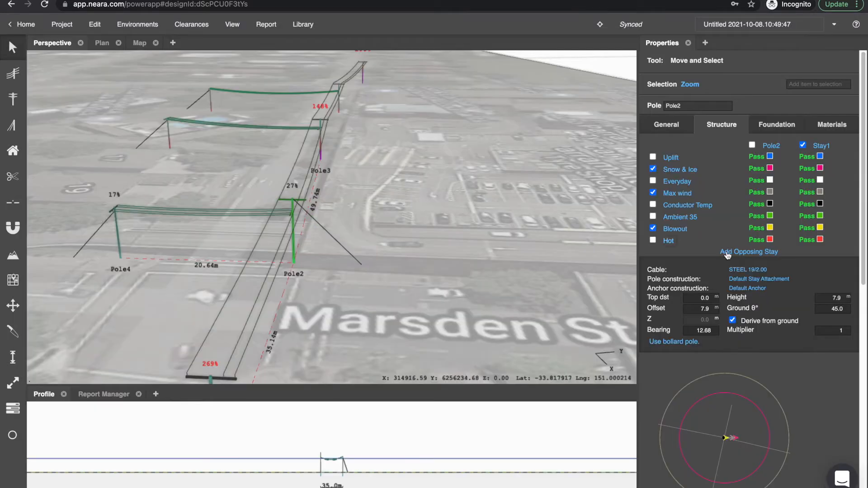
Select the stay on Pole2 and set its top distance to 1.1 m.
{"action": "left_click", "coordinate": [325, 247]}
{"action": "left_click", "coordinate": [336, 237]}
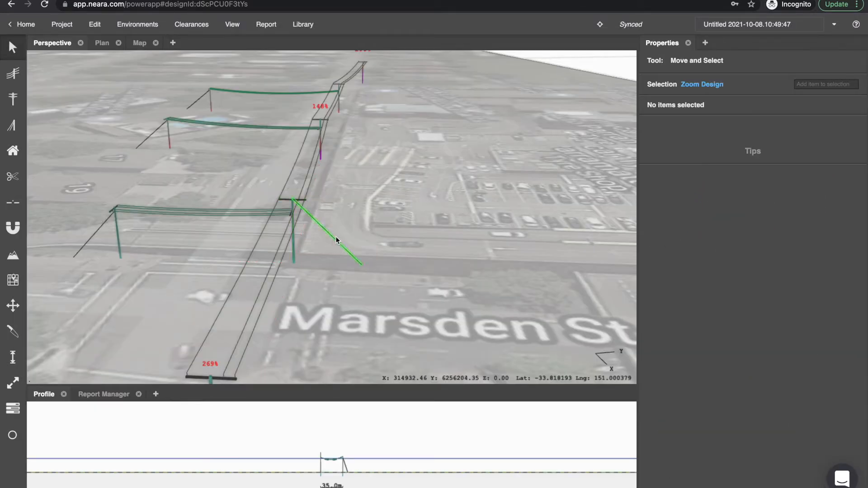
{"action": "left_click", "coordinate": [294, 243]}
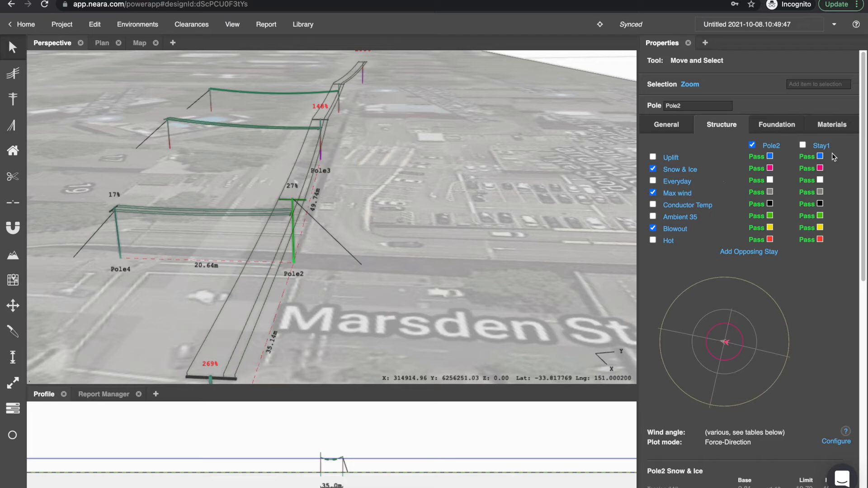
{"action": "left_click", "coordinate": [319, 226]}
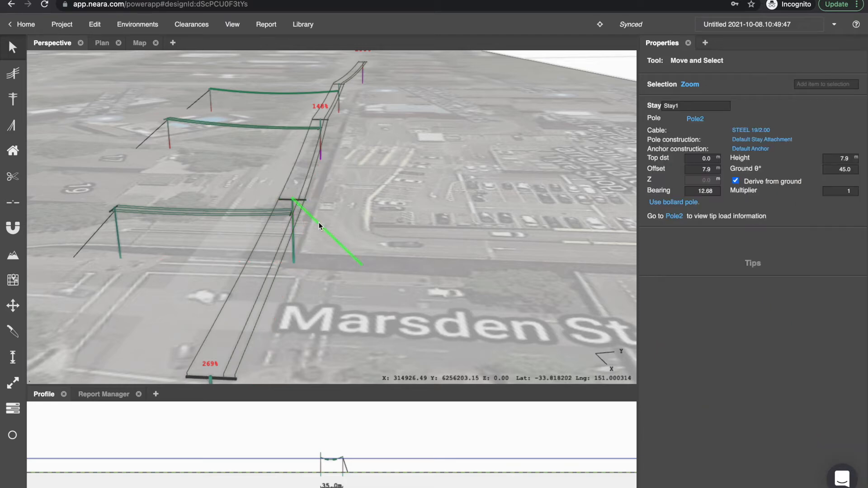
{"action": "left_click", "coordinate": [715, 159]}
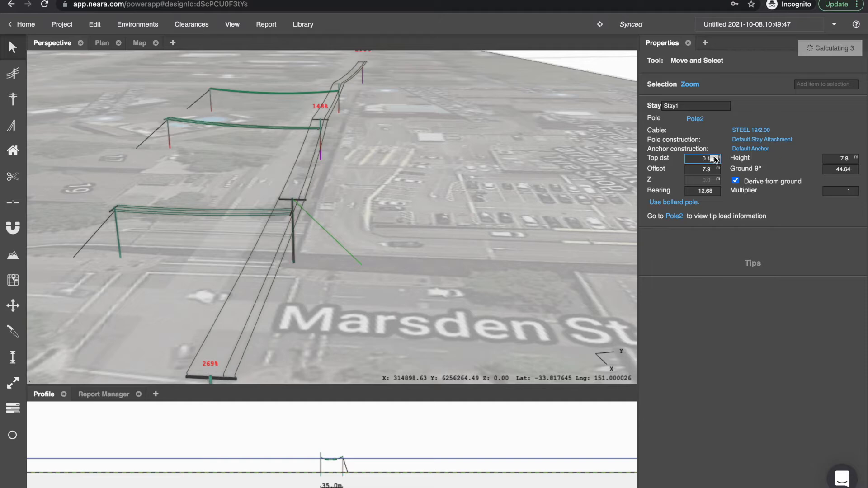
{"action": "left_click", "coordinate": [717, 162]}
{"action": "left_click", "coordinate": [714, 157]}
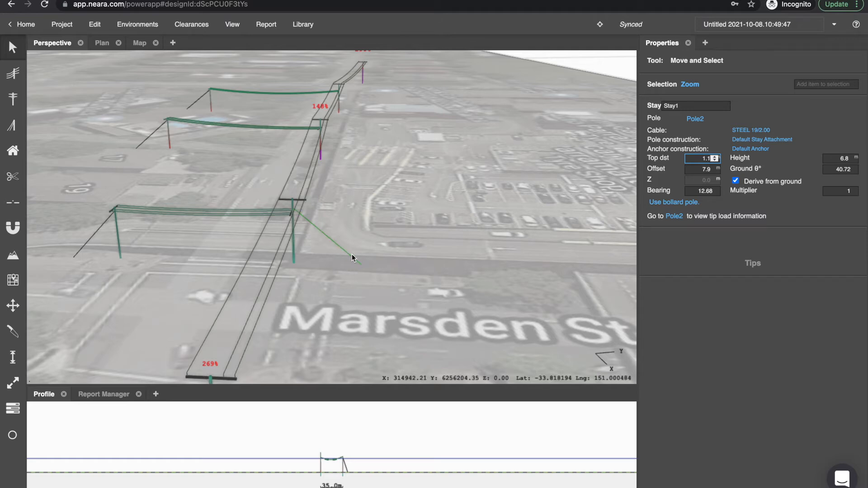
Set the ground offset of Pole2's stay to 4 m.
{"action": "left_click", "coordinate": [714, 168]}
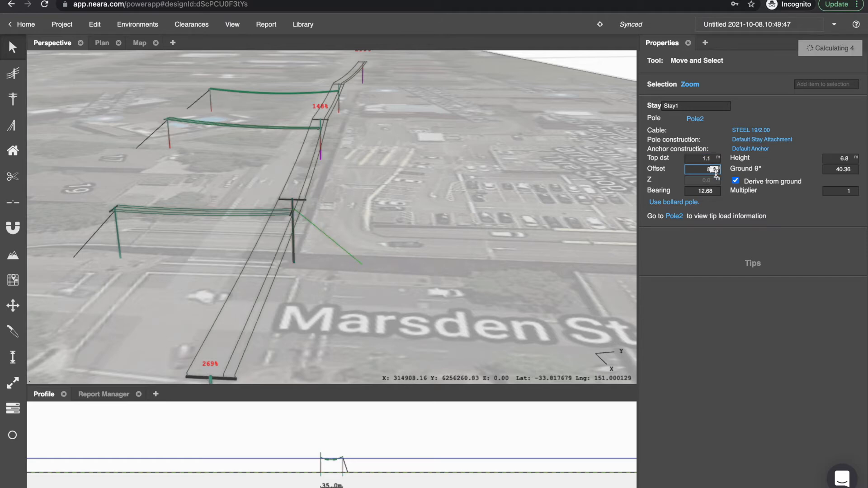
{"action": "left_click", "coordinate": [715, 171]}
{"action": "left_click", "coordinate": [714, 168]}
{"action": "left_click", "coordinate": [714, 168]}
{"action": "left_click", "coordinate": [715, 167]}
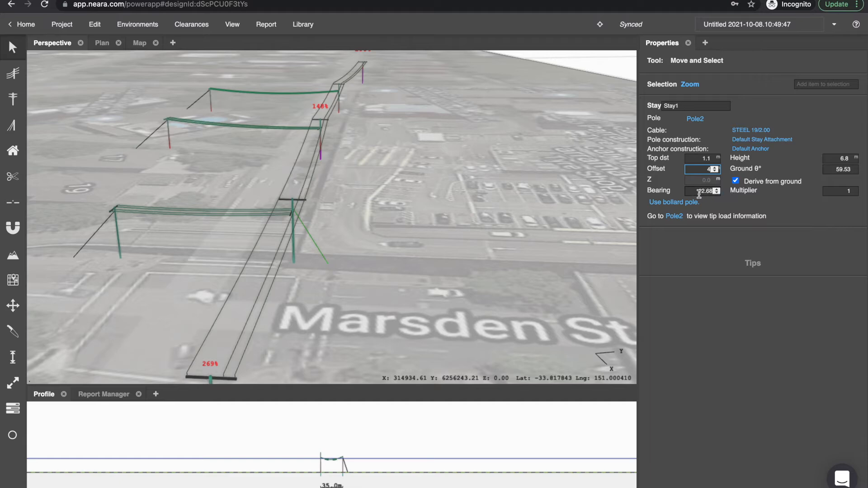
Select Pole2 and review the load case results for the pole and its repositioned stay.
{"action": "left_click_drag", "start_coordinate": [378, 150], "coordinate": [366, 153]}
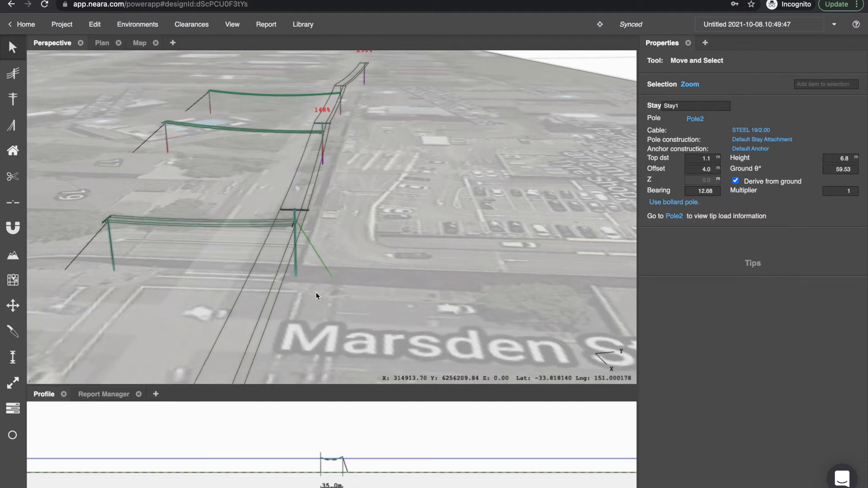
{"action": "scroll", "coordinate": [316, 290], "scroll_direction": "up", "scroll_amount": 5}
{"action": "left_click_drag", "start_coordinate": [315, 291], "coordinate": [343, 279]}
{"action": "left_click_drag", "start_coordinate": [324, 200], "coordinate": [315, 200]}
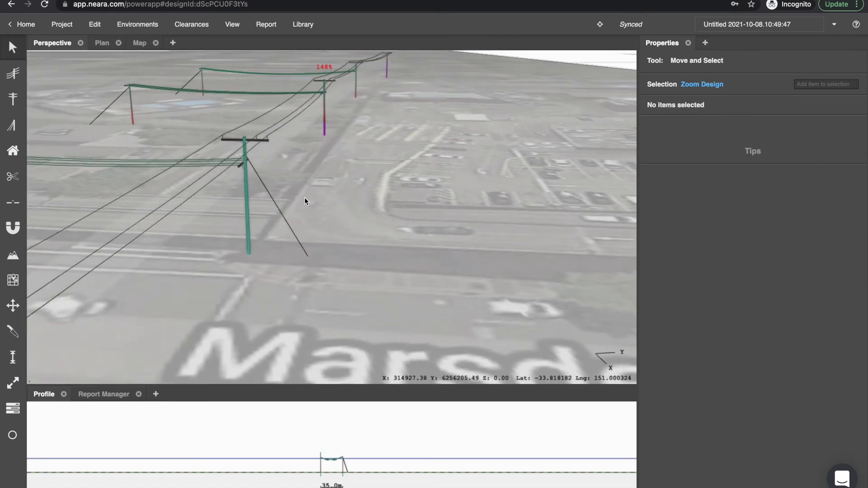
{"action": "left_click", "coordinate": [239, 135]}
{"action": "scroll", "coordinate": [245, 136], "scroll_direction": "up", "scroll_amount": 3}
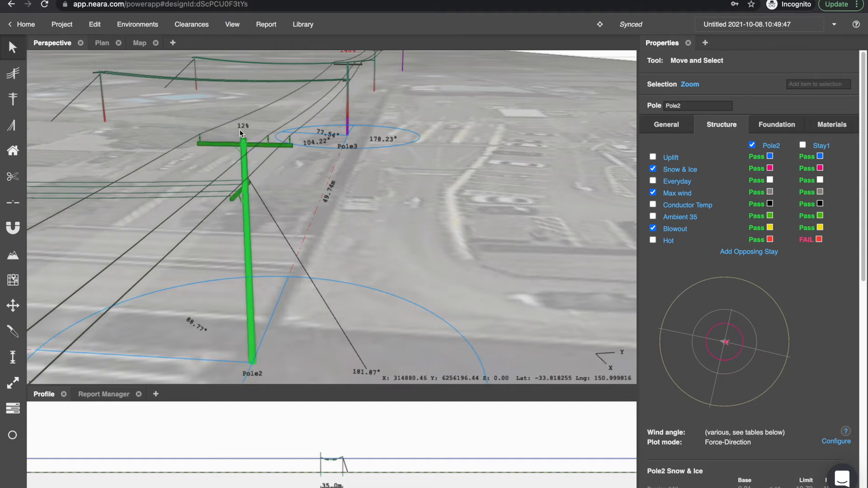
{"action": "scroll", "coordinate": [244, 137], "scroll_direction": "down", "scroll_amount": 2}
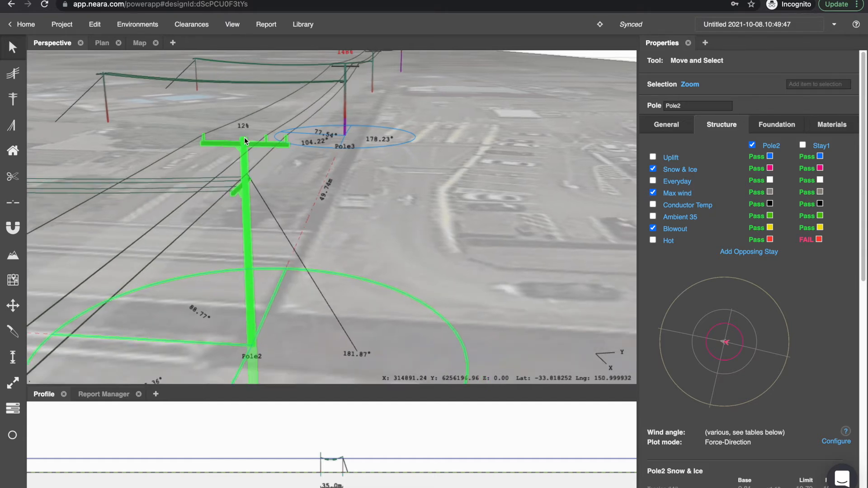
Select Pole3 and add two opposing stays to it.
{"action": "left_click_drag", "start_coordinate": [363, 122], "coordinate": [309, 204]}
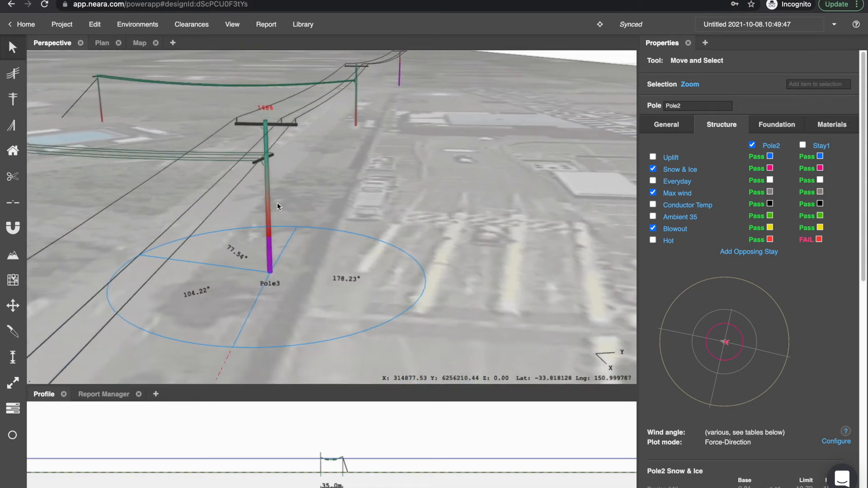
{"action": "left_click", "coordinate": [265, 204]}
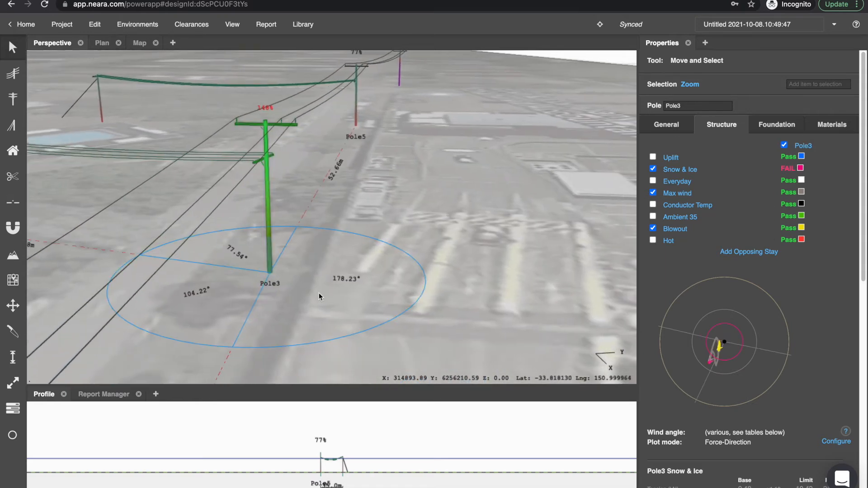
{"action": "scroll", "coordinate": [319, 294], "scroll_direction": "down", "scroll_amount": 1}
{"action": "scroll", "coordinate": [322, 277], "scroll_direction": "down", "scroll_amount": 1}
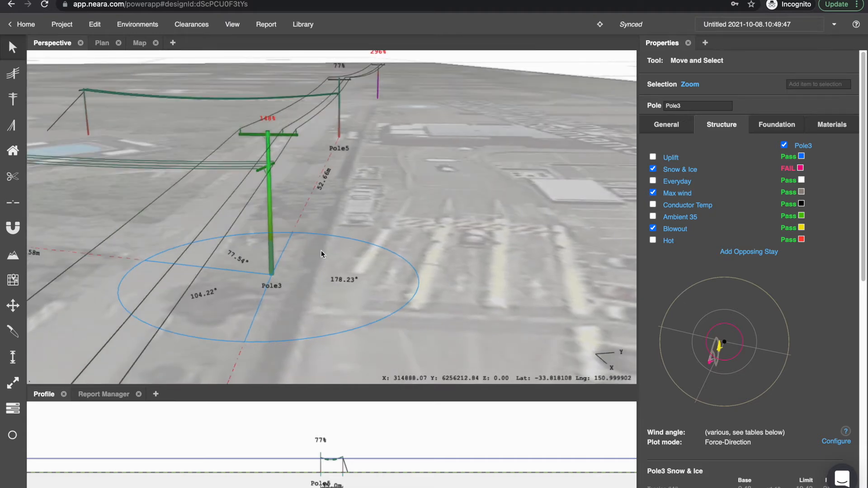
{"action": "left_click", "coordinate": [761, 252]}
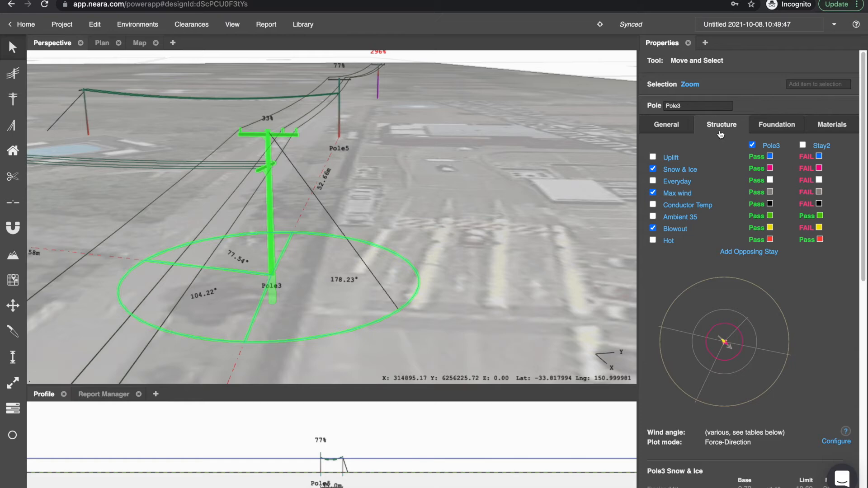
{"action": "left_click", "coordinate": [737, 251]}
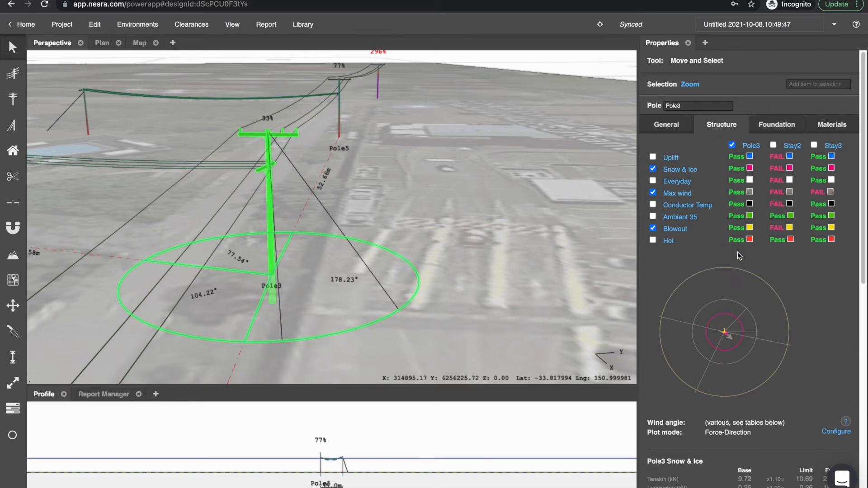
{"action": "left_click_drag", "start_coordinate": [381, 248], "coordinate": [343, 272]}
{"action": "scroll", "coordinate": [341, 276], "scroll_direction": "down", "scroll_amount": 4}
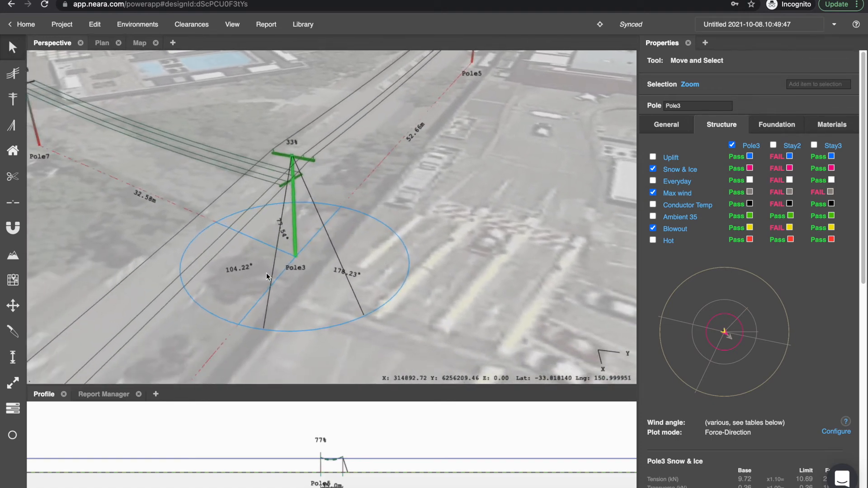
Change the cable of Pole3's Stay2 to STEEL 19/2.00 from the conductor library.
{"action": "left_click", "coordinate": [791, 145]}
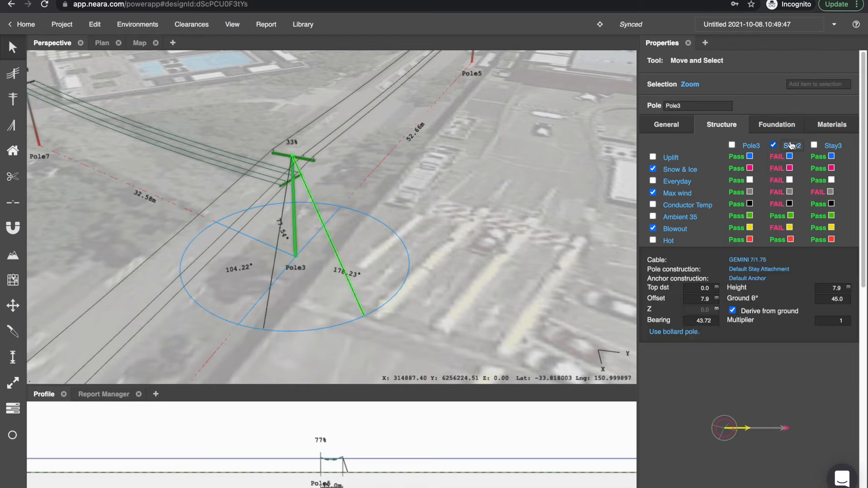
{"action": "left_click", "coordinate": [742, 261]}
{"action": "type", "text": "a"}
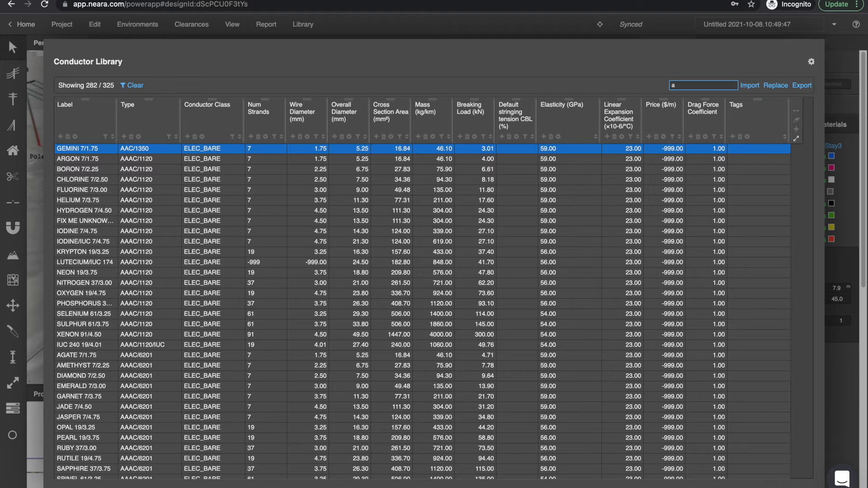
{"action": "type", "text": "teel"}
{"action": "double_click", "coordinate": [192, 149]}
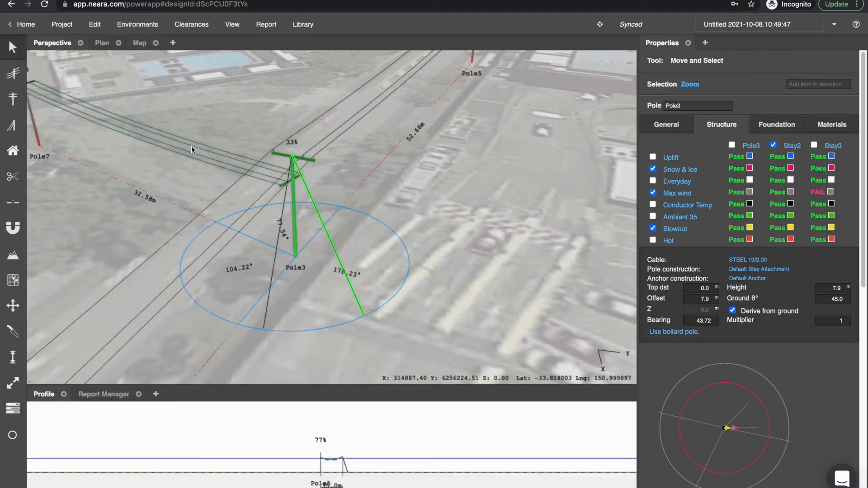
Change the cable of Pole3's Stay3 to STEEL 19/2.00 and check the pole's load case results.
{"action": "left_click", "coordinate": [320, 226]}
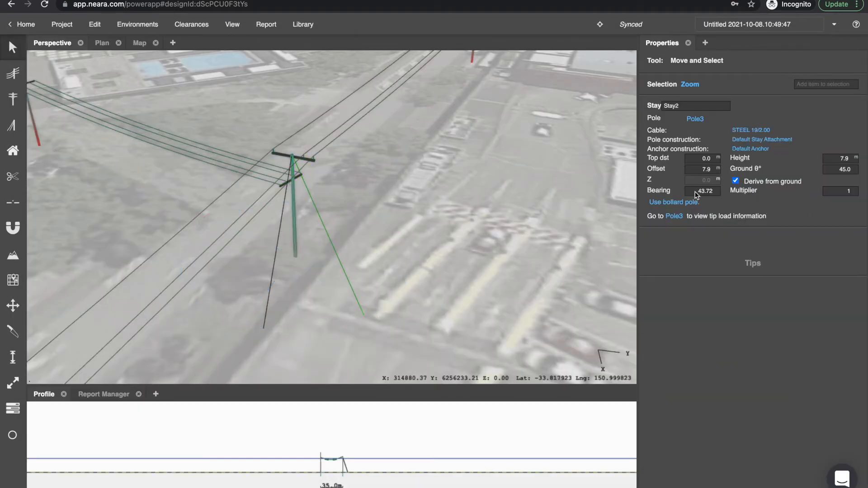
{"action": "left_click", "coordinate": [276, 254]}
{"action": "left_click", "coordinate": [750, 130]}
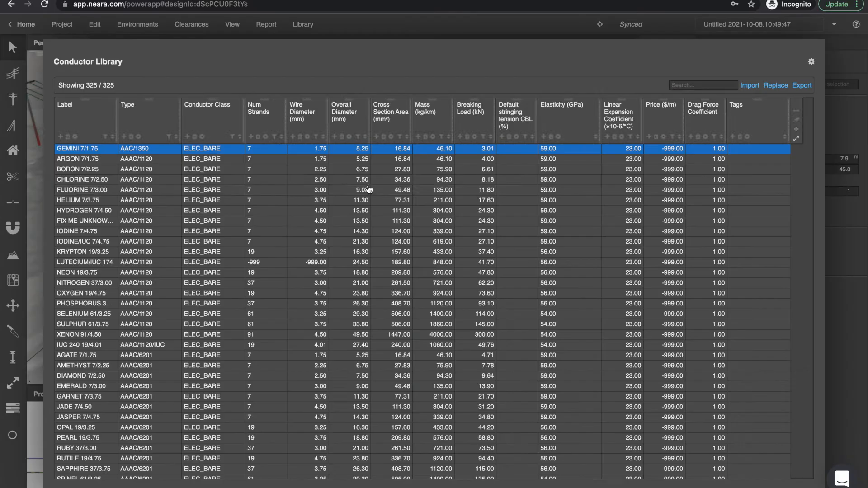
{"action": "type", "text": "stee"}
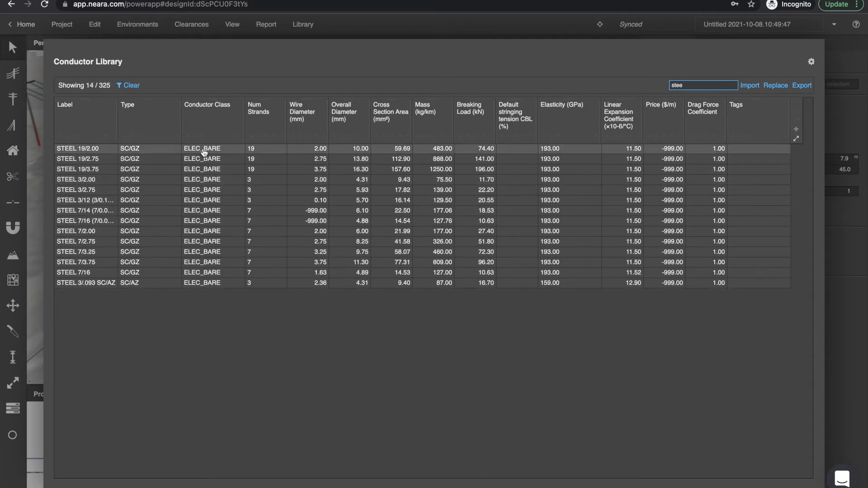
{"action": "left_click", "coordinate": [203, 150]}
{"action": "left_click", "coordinate": [294, 227]}
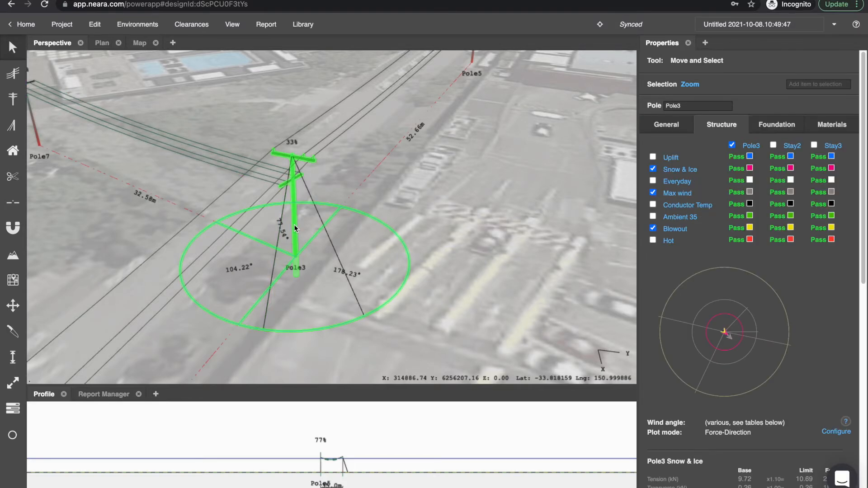
Select Stay3 on Pole3 and reduce its ground offset to 4.0 m.
{"action": "right_click_drag", "start_coordinate": [530, 285], "coordinate": [436, 265]}
{"action": "left_click", "coordinate": [324, 271]}
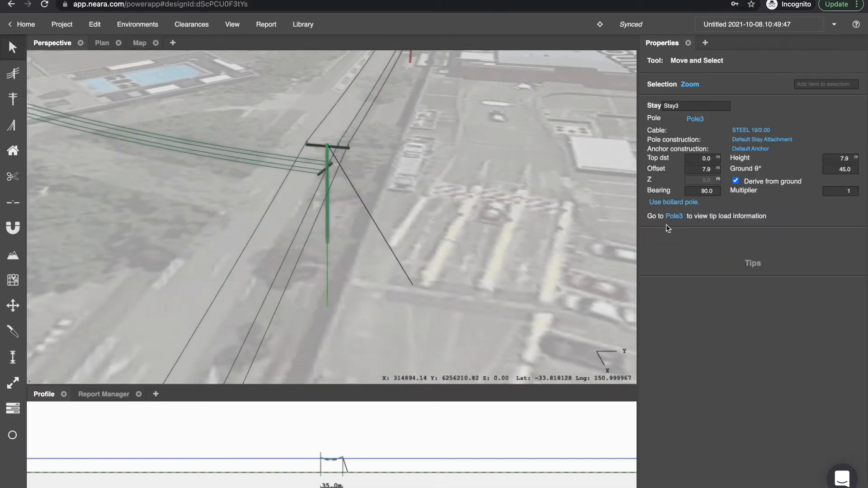
{"action": "right_click_drag", "start_coordinate": [443, 275], "coordinate": [397, 266]}
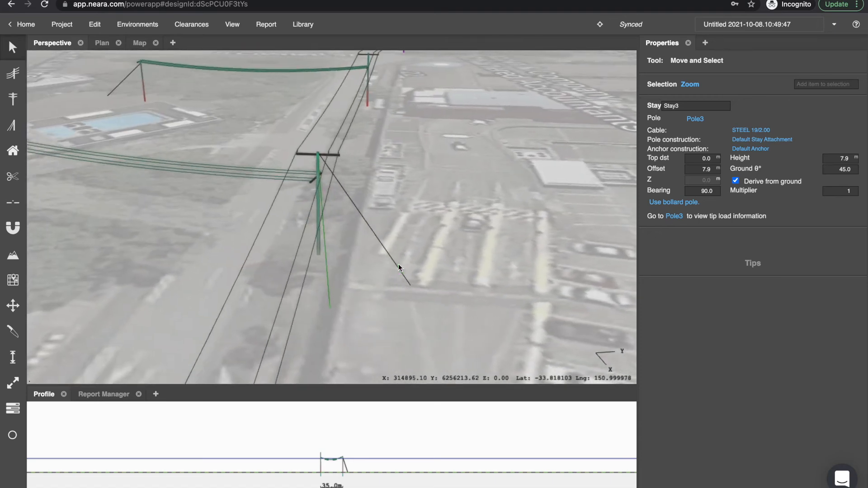
{"action": "left_click", "coordinate": [713, 171]}
{"action": "left_click", "coordinate": [713, 171]}
{"action": "left_click", "coordinate": [713, 172]}
{"action": "left_click", "coordinate": [713, 171]}
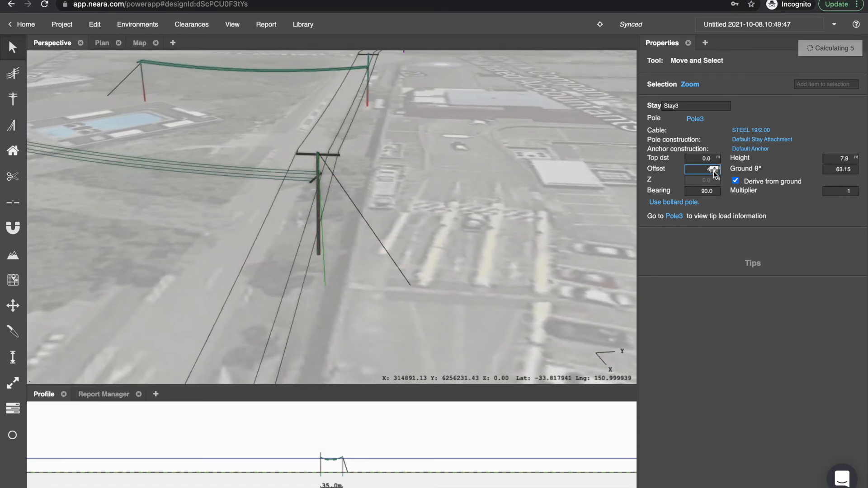
Set Stay3's top distance to 0.8 m.
{"action": "left_click", "coordinate": [713, 157]}
{"action": "left_click", "coordinate": [713, 156]}
{"action": "left_click", "coordinate": [713, 156]}
{"action": "left_click", "coordinate": [713, 156]}
{"action": "left_click", "coordinate": [713, 156]}
Set Stay3's bearing to 40 degrees, checking its direction from above.
{"action": "left_click", "coordinate": [715, 193]}
{"action": "left_click", "coordinate": [715, 192]}
{"action": "left_click", "coordinate": [715, 192]}
{"action": "left_click", "coordinate": [716, 192]}
{"action": "middle_click_drag", "start_coordinate": [381, 282], "coordinate": [522, 230]}
{"action": "left_click", "coordinate": [716, 193]}
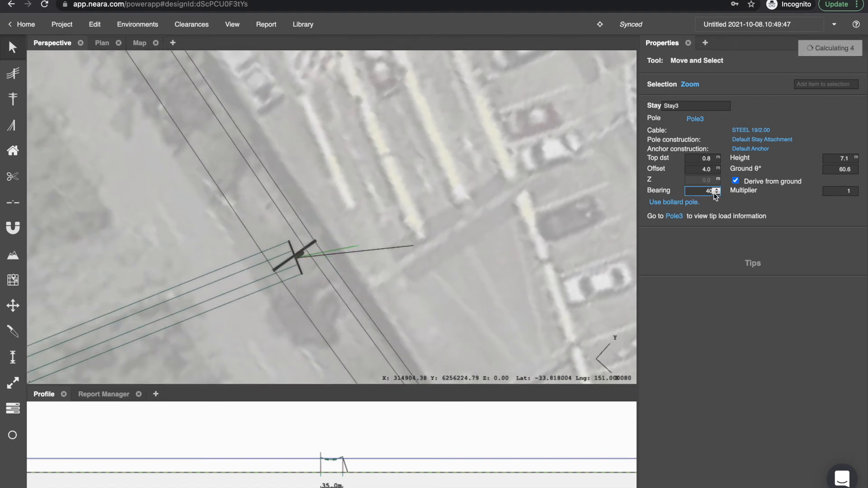
Select Pole3 and review the load case results for the pole and both stays.
{"action": "middle_click_drag", "start_coordinate": [454, 240], "coordinate": [452, 190]}
{"action": "left_click", "coordinate": [416, 211]}
{"action": "middle_click_drag", "start_coordinate": [369, 200], "coordinate": [340, 190]}
{"action": "left_click", "coordinate": [299, 188]}
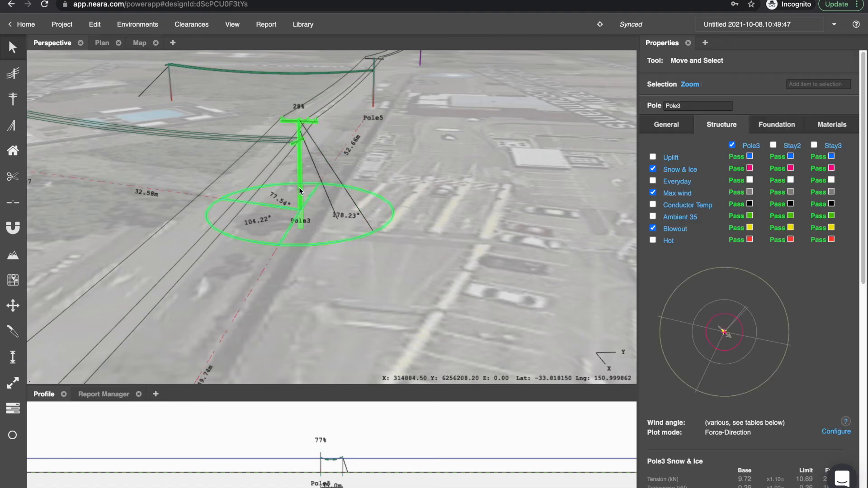
{"action": "scroll", "coordinate": [410, 254], "scroll_direction": "down", "scroll_amount": 5}
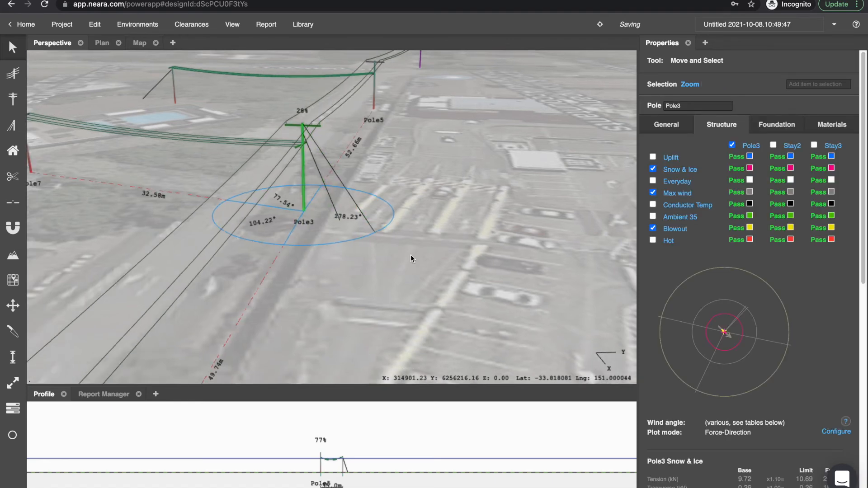
Select Pole5 and add an opposing stay to it.
{"action": "left_click_drag", "start_coordinate": [382, 138], "coordinate": [351, 207]}
{"action": "left_click", "coordinate": [347, 206]}
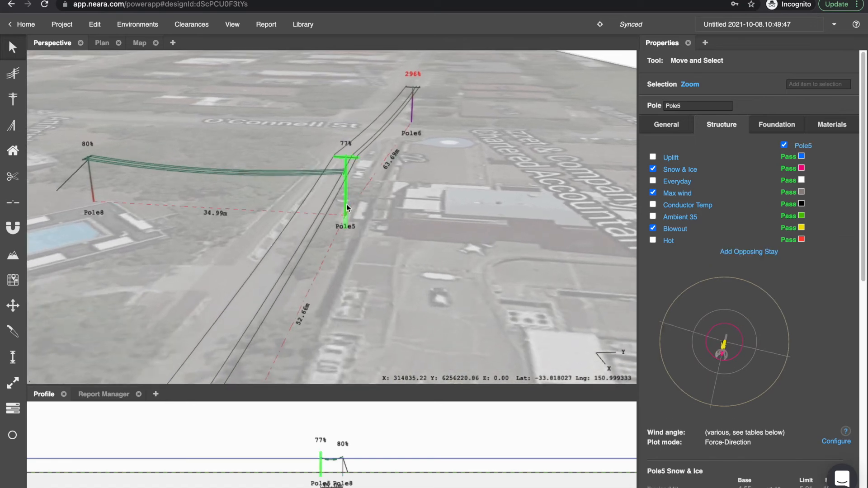
{"action": "scroll", "coordinate": [346, 207], "scroll_direction": "up", "scroll_amount": 3}
{"action": "mouse_move", "coordinate": [411, 225]}
{"action": "right_mouse_down"}
{"action": "mouse_move", "coordinate": [410, 210]}
{"action": "mouse_move", "coordinate": [410, 219]}
{"action": "right_mouse_up"}
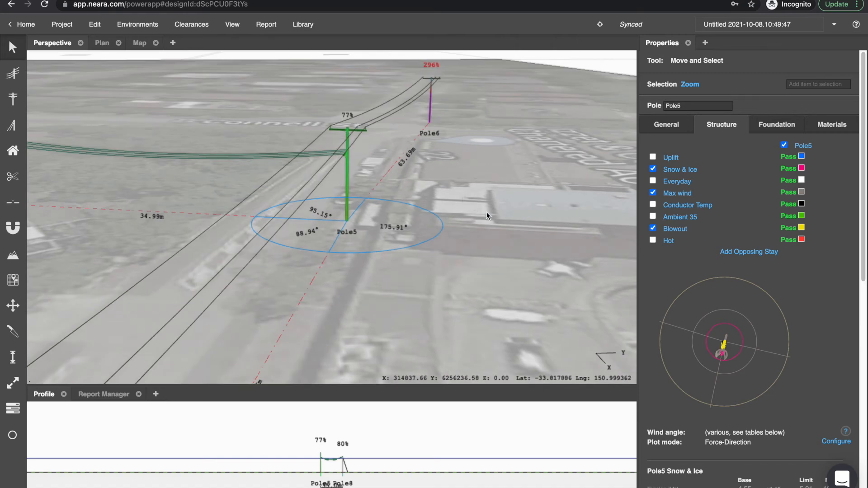
{"action": "left_click", "coordinate": [769, 252]}
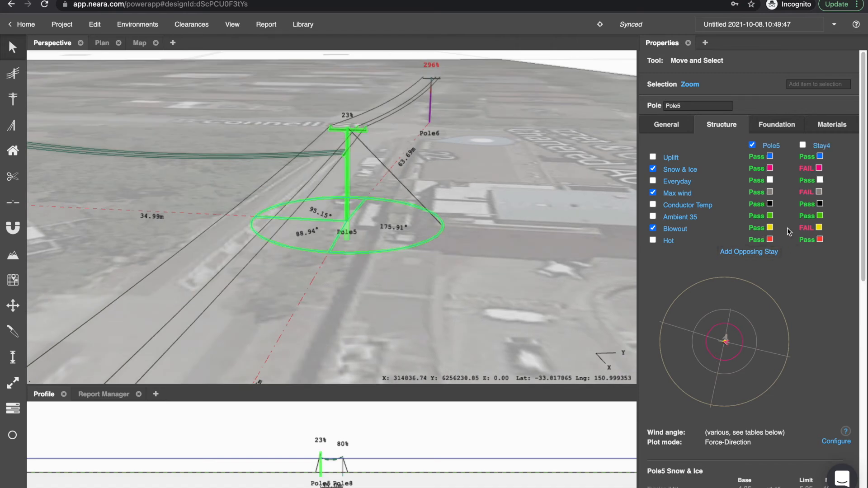
Change the cable of Pole5's new stay to STEEL 19/2.00 from the conductor library and clear the selection.
{"action": "left_click", "coordinate": [818, 147]}
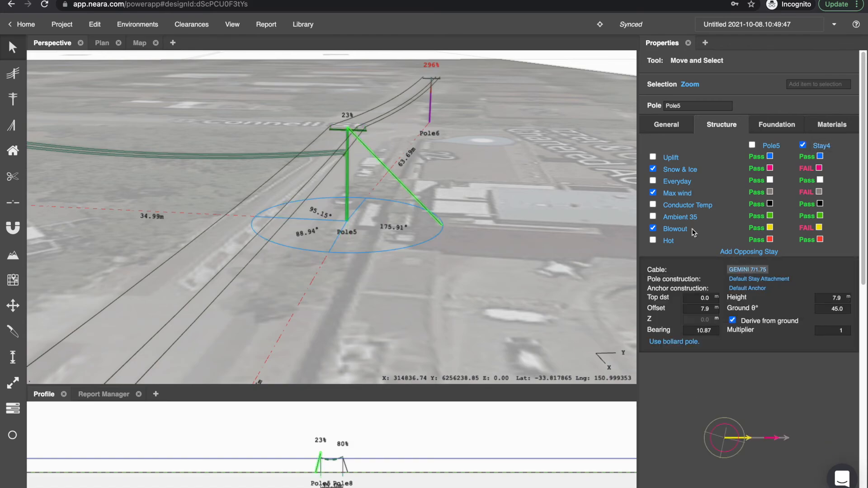
{"action": "left_click", "coordinate": [746, 270]}
{"action": "type", "text": "stee"}
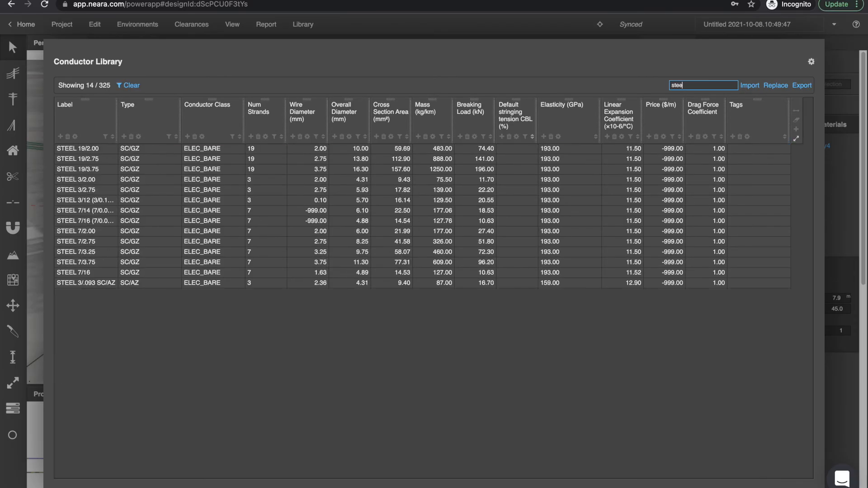
{"action": "double_click", "coordinate": [507, 146]}
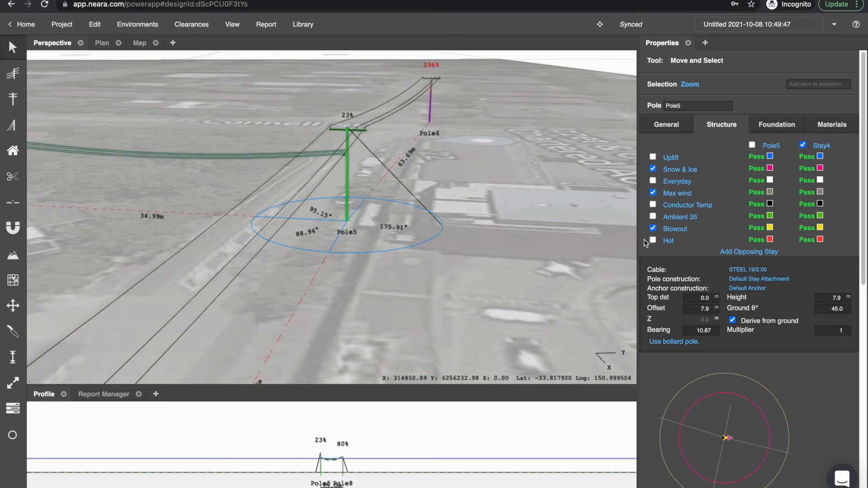
{"action": "left_click_drag", "start_coordinate": [701, 346], "coordinate": [648, 342]}
{"action": "left_click", "coordinate": [481, 332]}
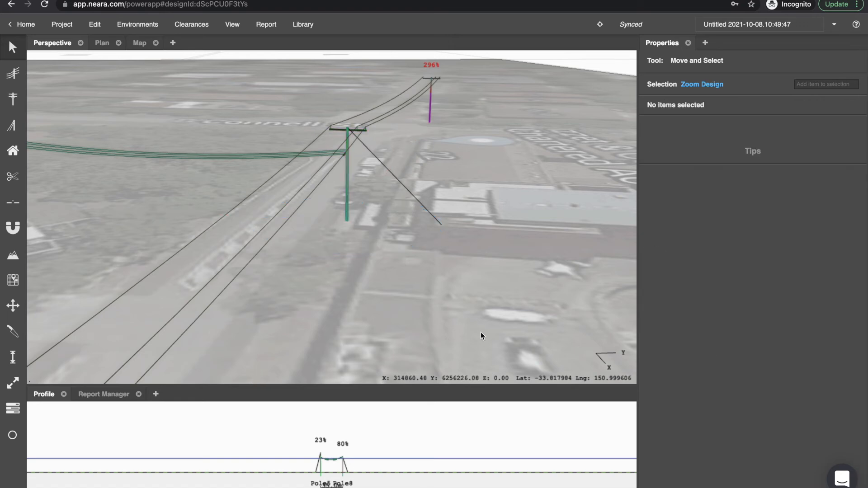
Select Pole5's stay and anchor it with a bollard pole.
{"action": "left_click", "coordinate": [397, 182]}
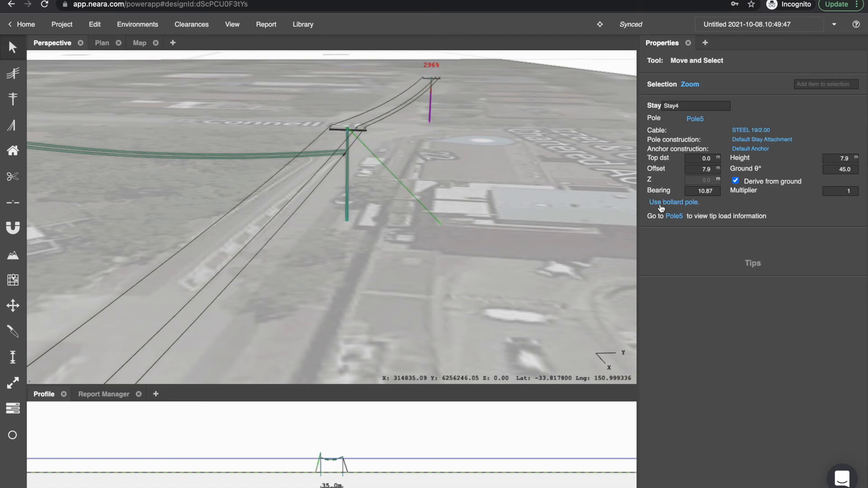
{"action": "left_click", "coordinate": [666, 202]}
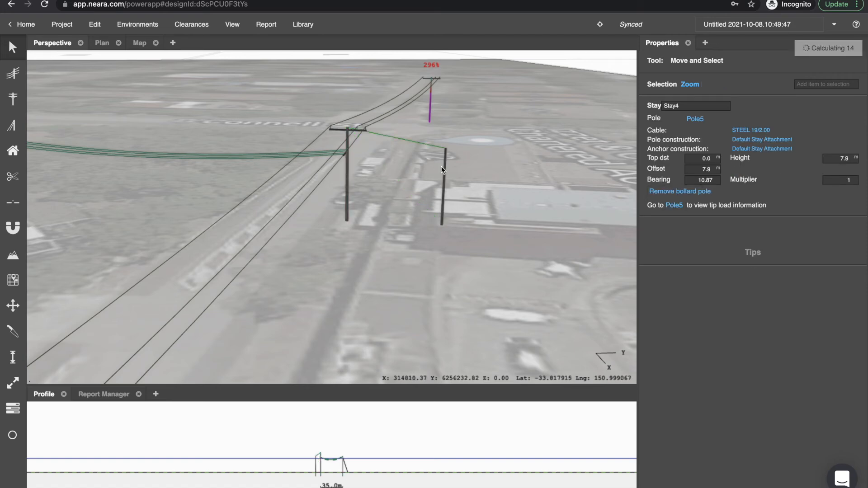
Select the bollard pole, review its load case results and bring up its general properties.
{"action": "left_click", "coordinate": [444, 168]}
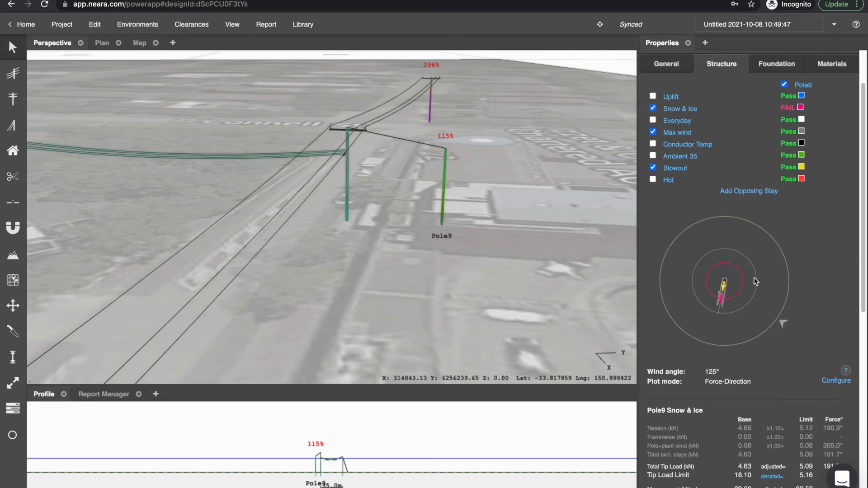
{"action": "left_click", "coordinate": [666, 125]}
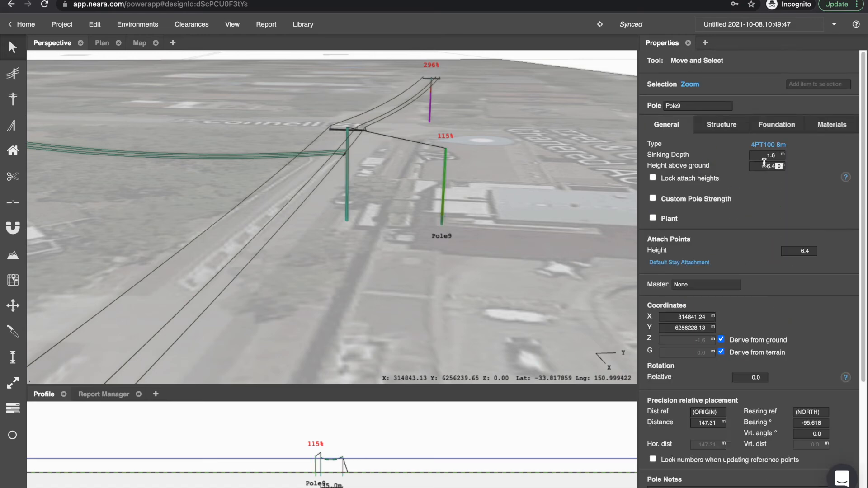
Try pole type 4NR100 21.5m from the pole library on the bollard pole.
{"action": "left_click", "coordinate": [764, 147]}
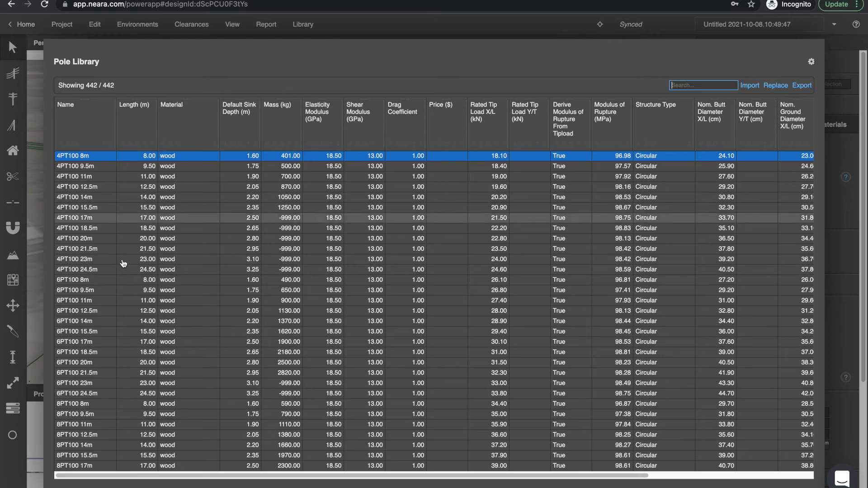
{"action": "scroll", "coordinate": [125, 283], "scroll_direction": "down", "scroll_amount": 5}
{"action": "scroll", "coordinate": [125, 283], "scroll_direction": "down", "scroll_amount": 5}
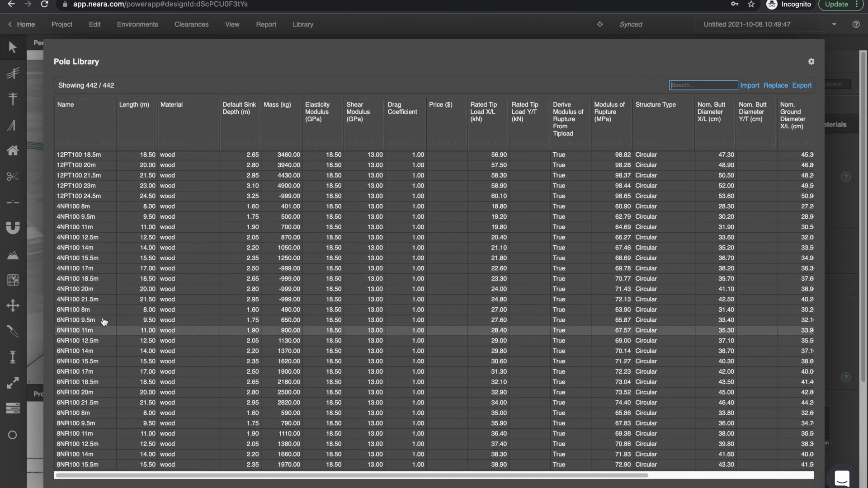
{"action": "double_click", "coordinate": [101, 302]}
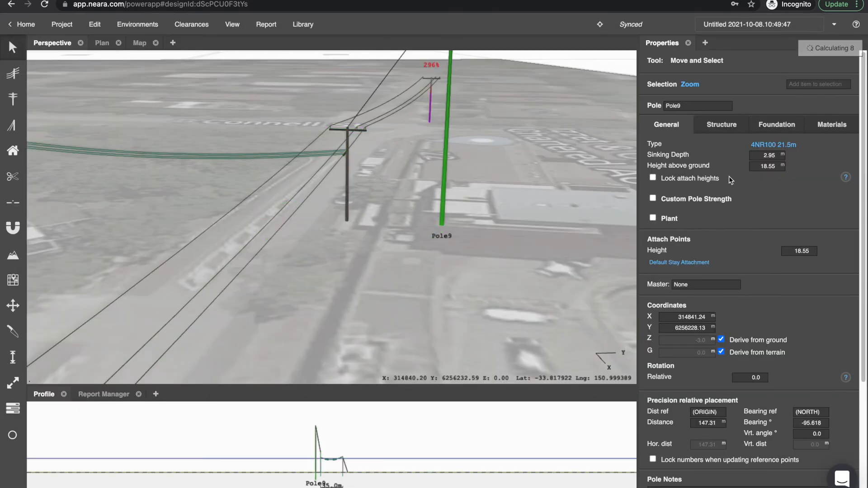
Change the bollard pole's type to 8NR100 8m and check its structural results.
{"action": "left_click", "coordinate": [773, 144]}
{"action": "scroll", "coordinate": [169, 359], "scroll_direction": "down", "scroll_amount": 10}
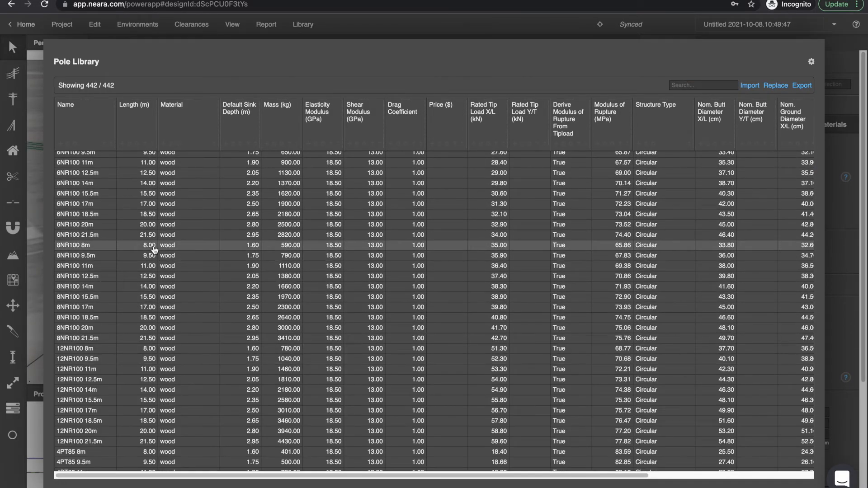
{"action": "double_click", "coordinate": [168, 247]}
{"action": "left_click_drag", "start_coordinate": [467, 246], "coordinate": [440, 292]}
{"action": "left_click_drag", "start_coordinate": [407, 237], "coordinate": [425, 222]}
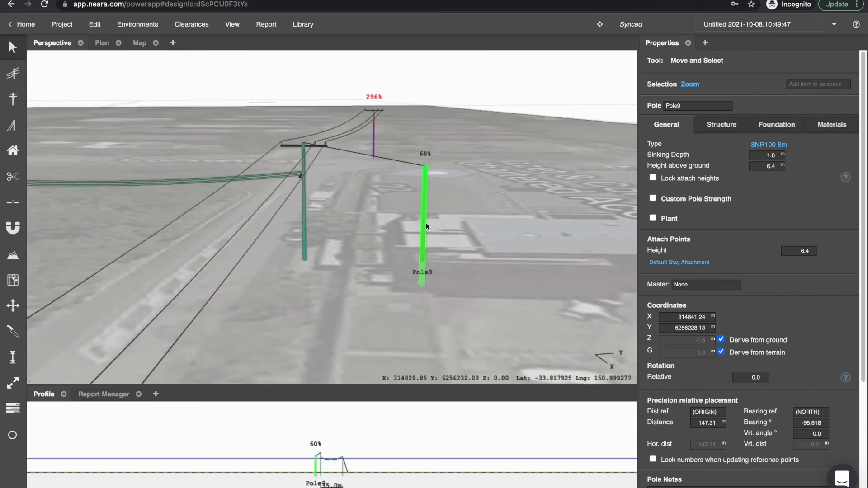
{"action": "left_click", "coordinate": [717, 126]}
{"action": "left_click", "coordinate": [489, 260]}
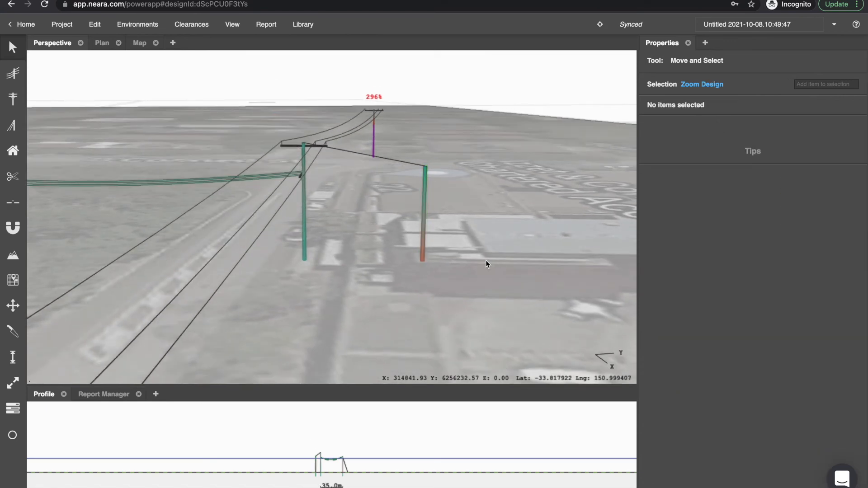
Select the bollard pole Pole9 and add an opposing stay to it.
{"action": "left_click", "coordinate": [424, 232]}
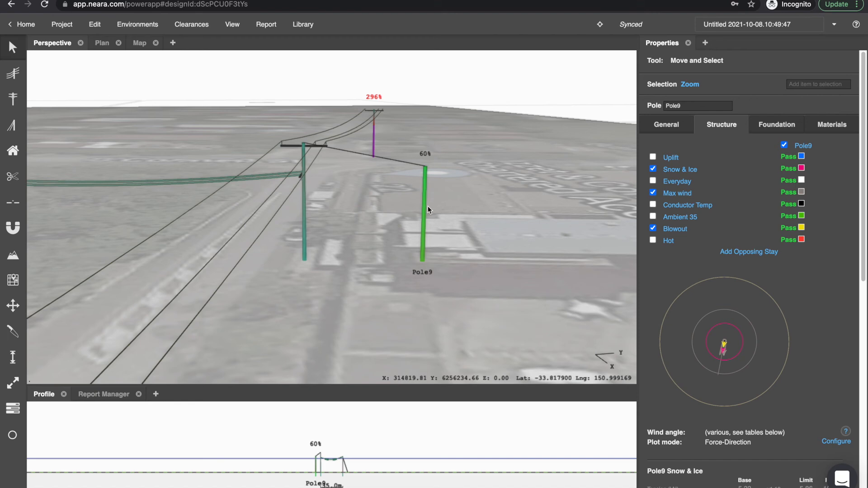
{"action": "left_click", "coordinate": [667, 127]}
{"action": "left_click", "coordinate": [715, 127]}
{"action": "left_click", "coordinate": [735, 252]}
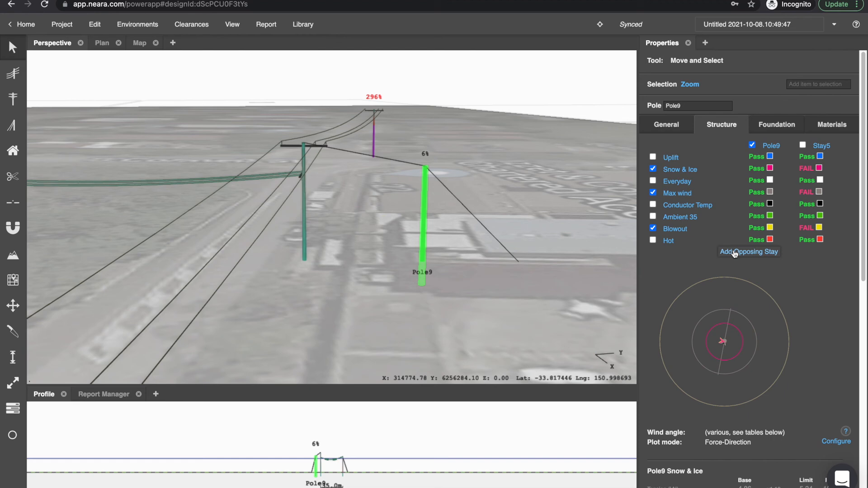
Change the cable of the bollard pole's stay to STEEL 19/2.00 and clear the selection.
{"action": "left_click", "coordinate": [812, 146]}
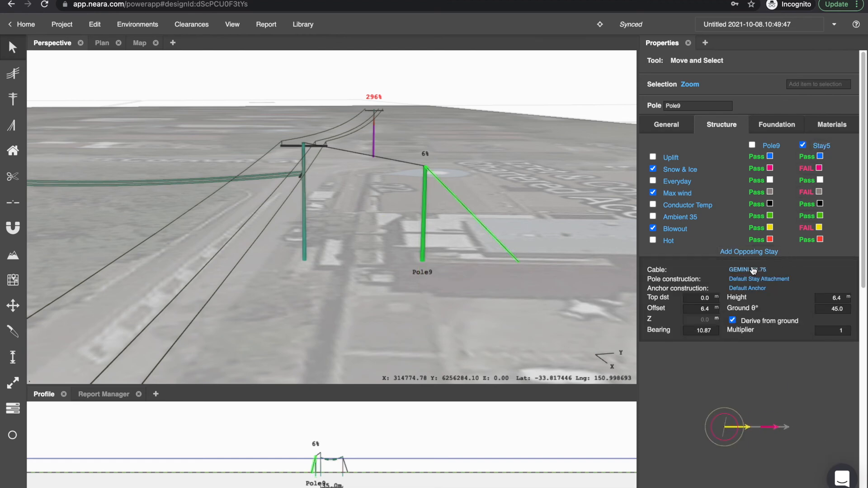
{"action": "left_click", "coordinate": [752, 270]}
{"action": "type", "text": "stee"}
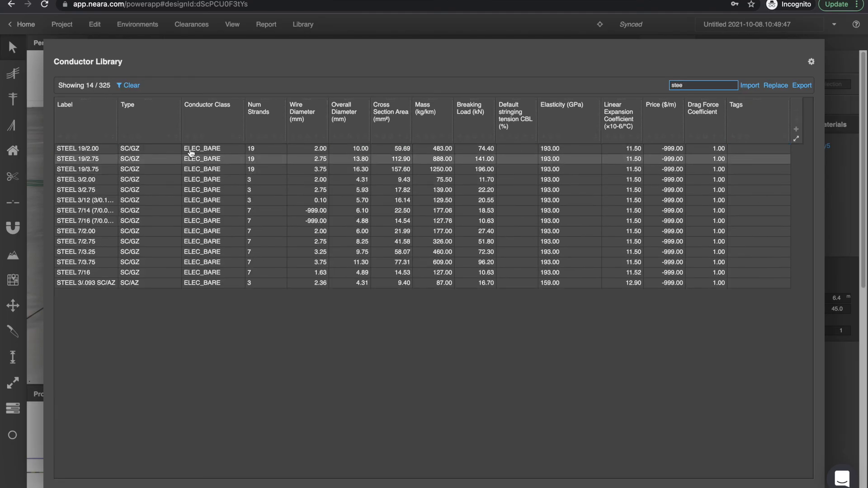
{"action": "left_click", "coordinate": [191, 149]}
{"action": "left_click", "coordinate": [406, 313]}
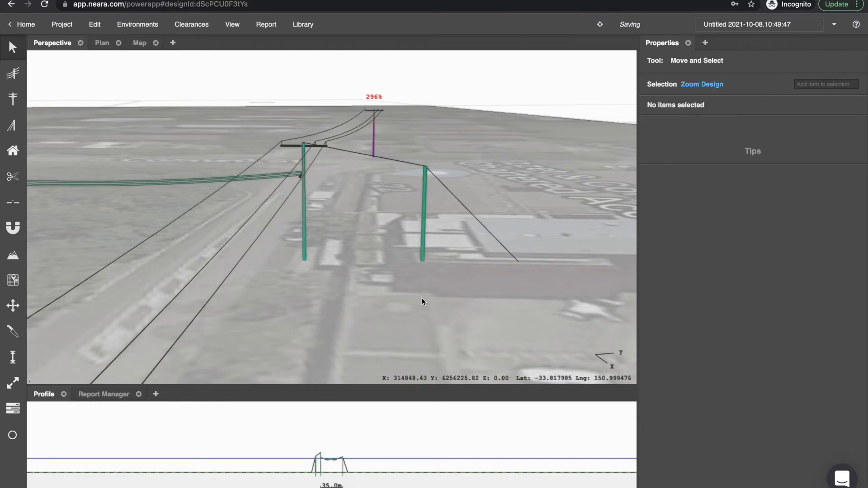
Inspect the whole power line from end to end for poles that are still overloaded.
{"action": "scroll", "coordinate": [389, 242], "scroll_direction": "down", "scroll_amount": 2}
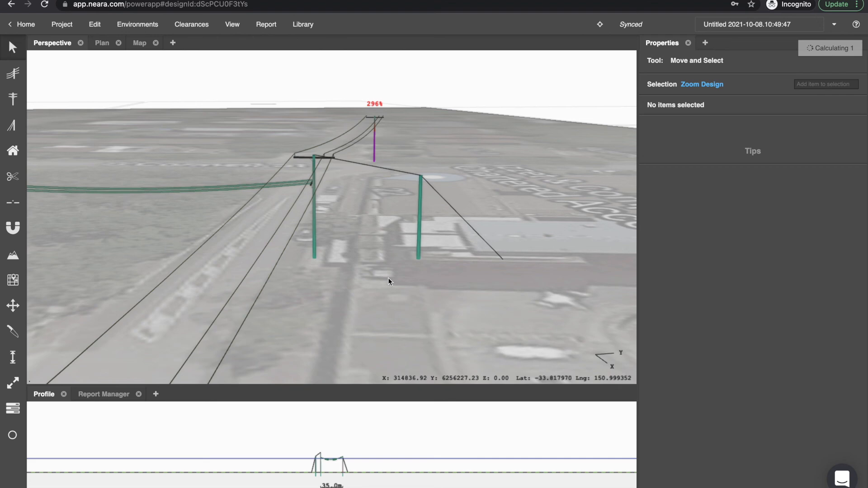
{"action": "scroll", "coordinate": [390, 276], "scroll_direction": "down", "scroll_amount": 5}
{"action": "left_click_drag", "start_coordinate": [389, 276], "coordinate": [388, 198]}
{"action": "scroll", "coordinate": [388, 198], "scroll_direction": "down", "scroll_amount": 5}
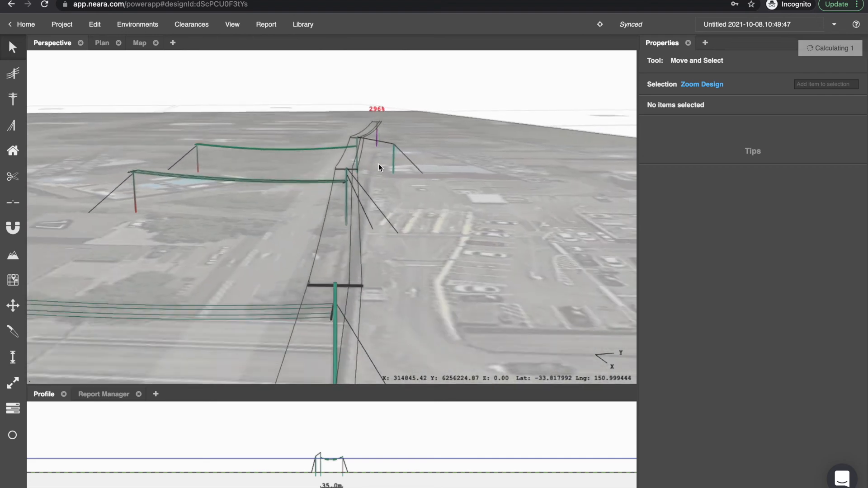
{"action": "left_click_drag", "start_coordinate": [377, 237], "coordinate": [350, 364]}
{"action": "left_click_drag", "start_coordinate": [370, 176], "coordinate": [348, 208]}
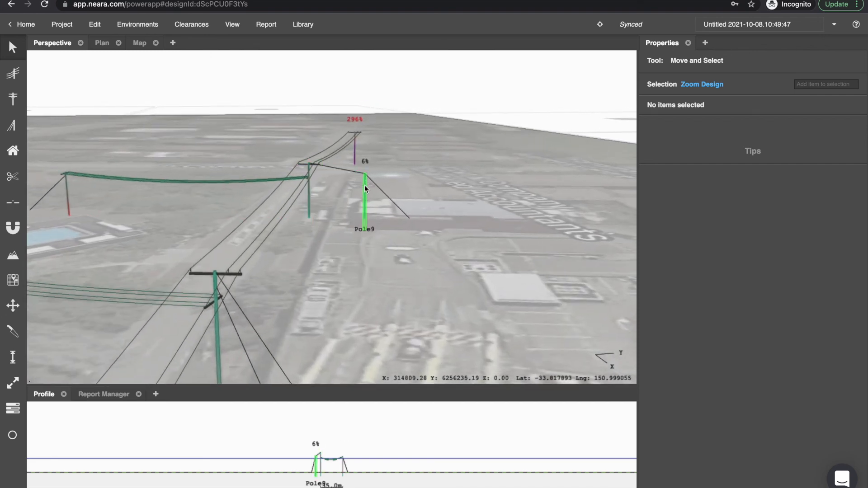
{"action": "scroll", "coordinate": [402, 213], "scroll_direction": "down", "scroll_amount": 3}
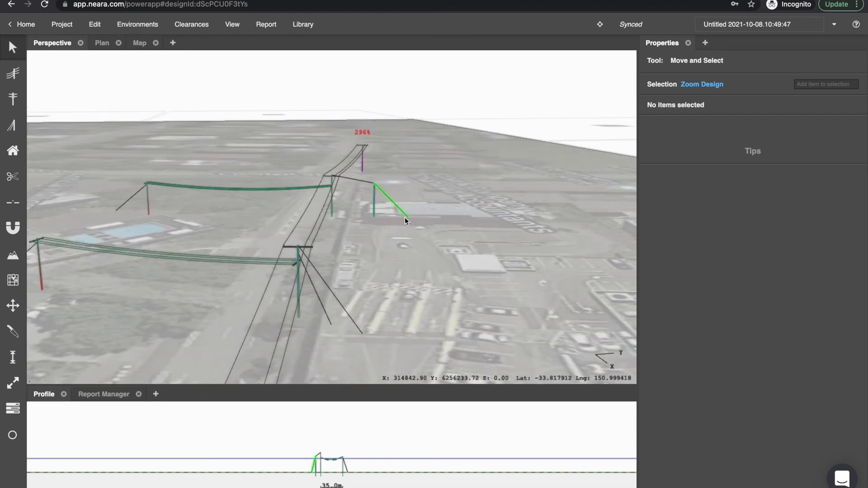
{"action": "left_click_drag", "start_coordinate": [405, 217], "coordinate": [406, 163]}
{"action": "left_click_drag", "start_coordinate": [411, 204], "coordinate": [343, 264]}
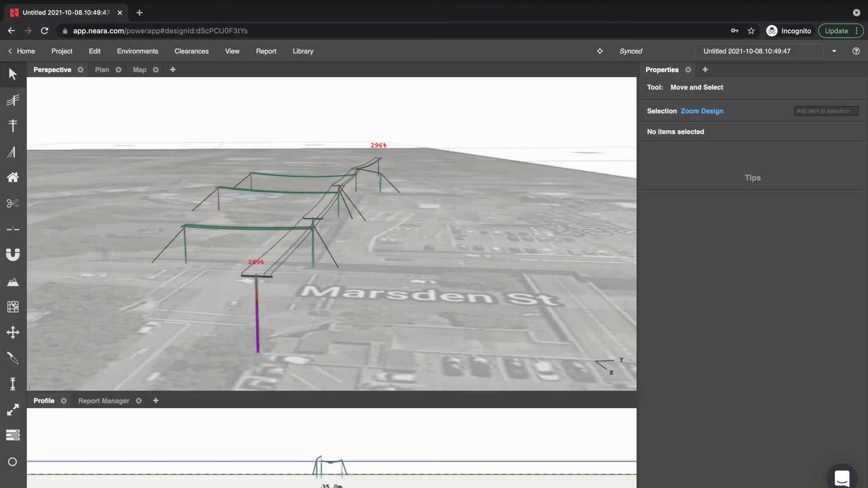